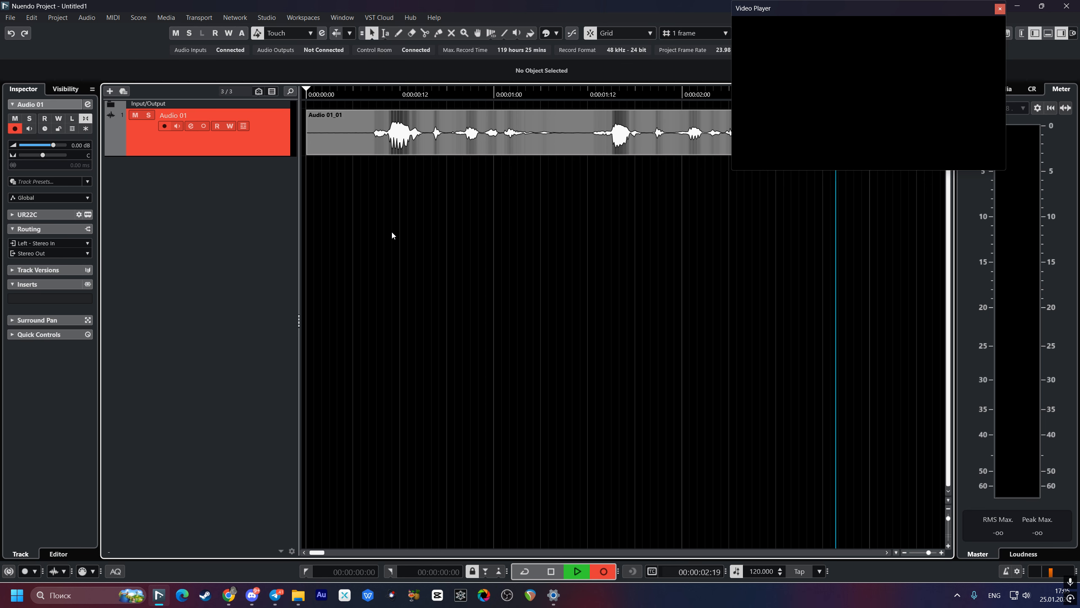
Step: Stop the recording and cut the excess silence off the end of the voice take on the Audio 01 track
{"action": "key", "text": "space"}
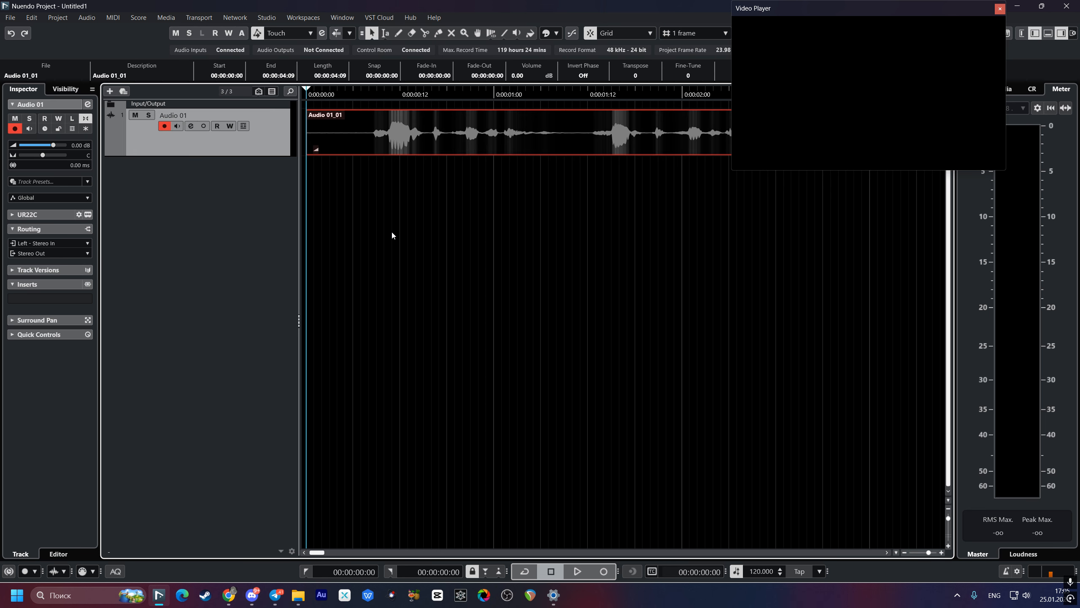
{"action": "scroll", "coordinate": [505, 223], "scroll_direction": "down", "scroll_amount": 5}
{"action": "scroll", "coordinate": [332, 207], "scroll_direction": "up", "scroll_amount": 1}
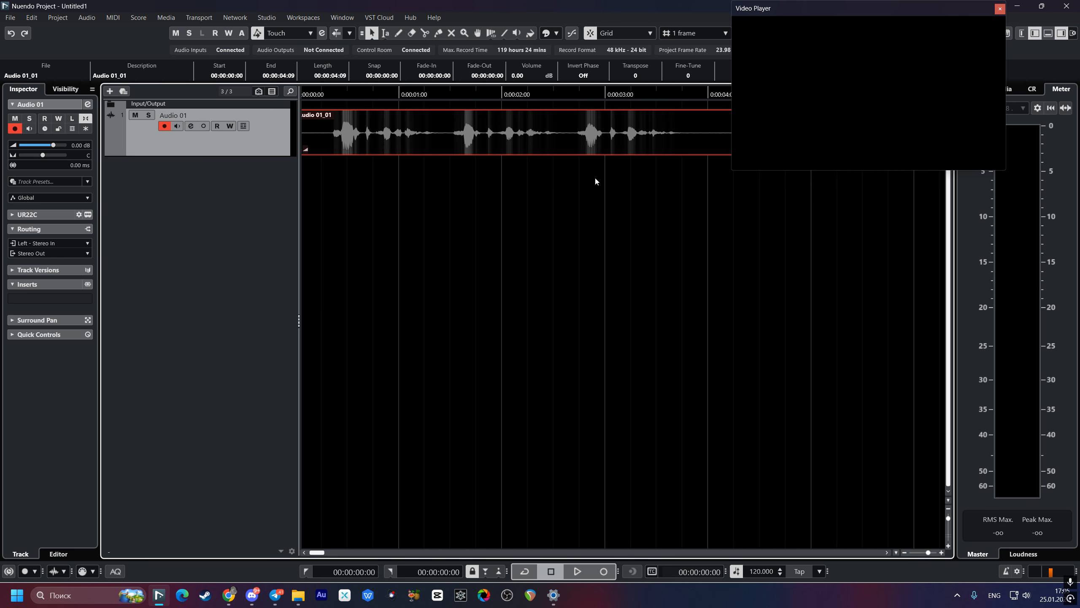
{"action": "scroll", "coordinate": [594, 175], "scroll_direction": "right", "scroll_amount": 3}
{"action": "left_click", "coordinate": [589, 142], "text": "alt"}
{"action": "key", "text": "Delete"}
{"action": "scroll", "coordinate": [592, 146], "scroll_direction": "left", "scroll_amount": 3}
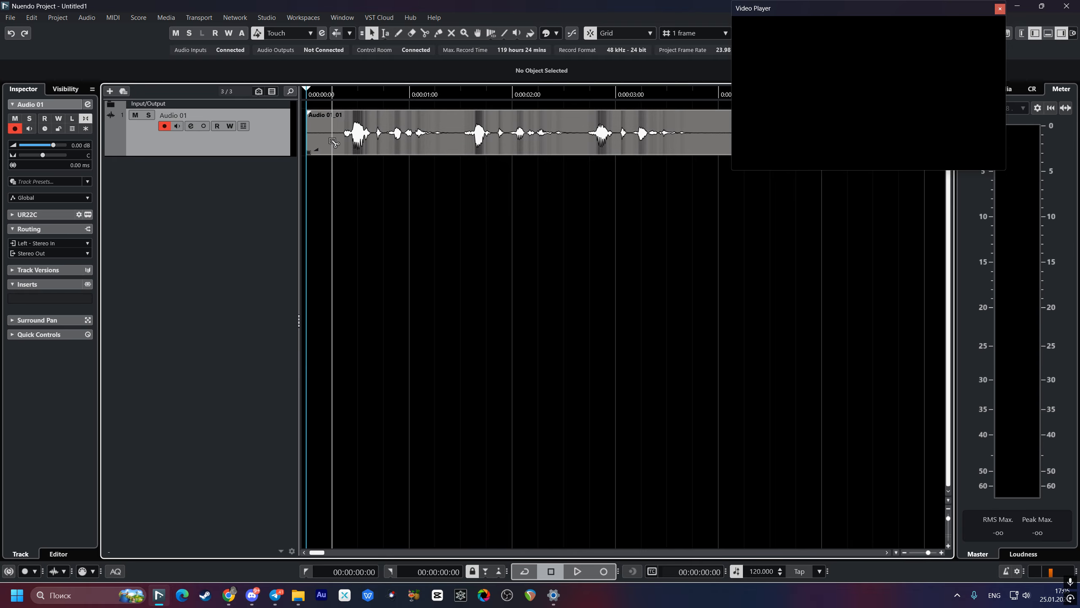
Step: Cut the silent lead-in off the voice take and move the clip to start at 00:00:00:00
{"action": "left_click", "coordinate": [332, 141], "text": "alt"}
{"action": "left_click", "coordinate": [322, 143]}
{"action": "key", "text": "Delete"}
{"action": "left_click_drag", "start_coordinate": [373, 145], "coordinate": [340, 148]}
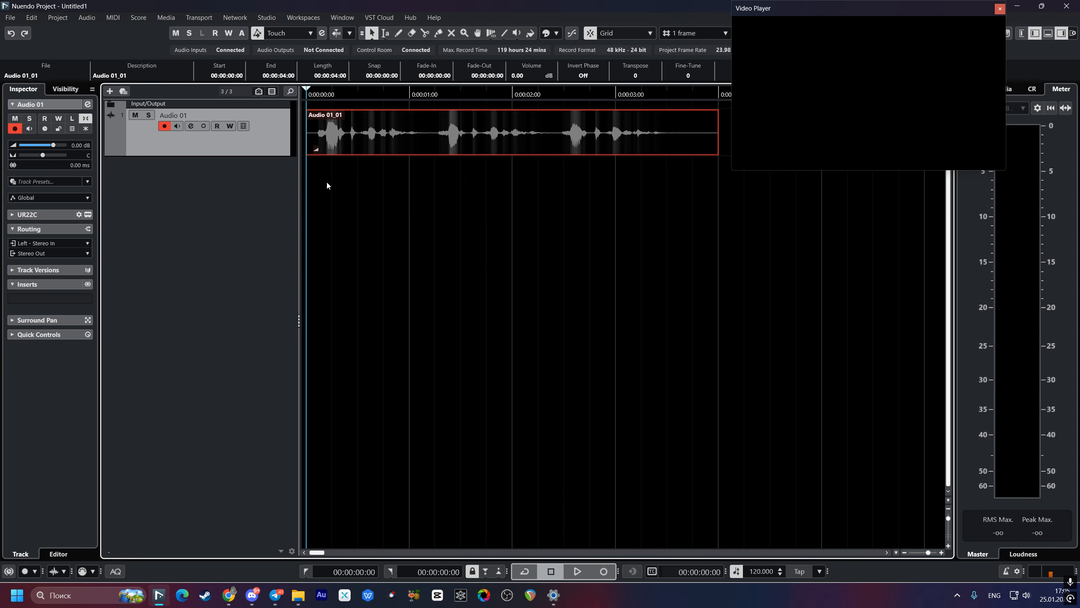
Step: Listen to the trimmed voice take from the start of the project, then place the playhead just past its end
{"action": "key", "text": "space"}
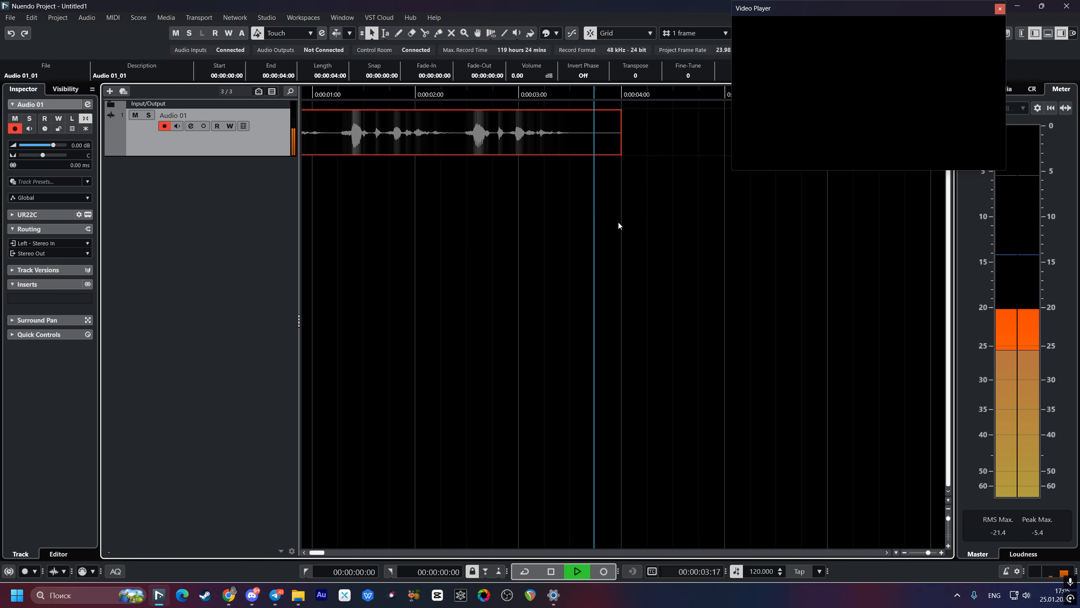
{"action": "key", "text": "space"}
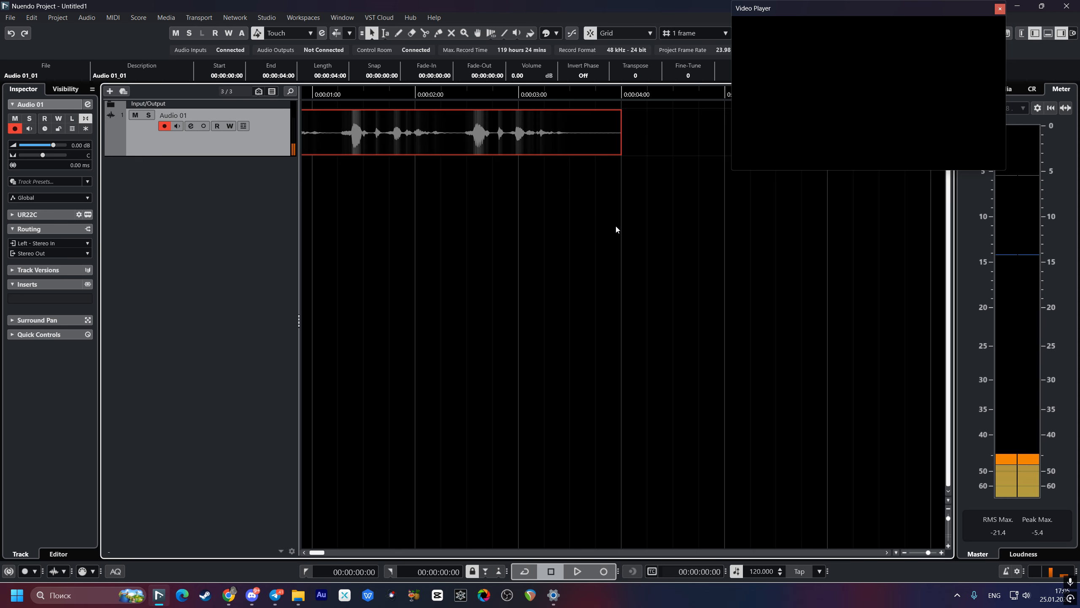
{"action": "left_click_drag", "start_coordinate": [588, 238], "coordinate": [737, 245]}
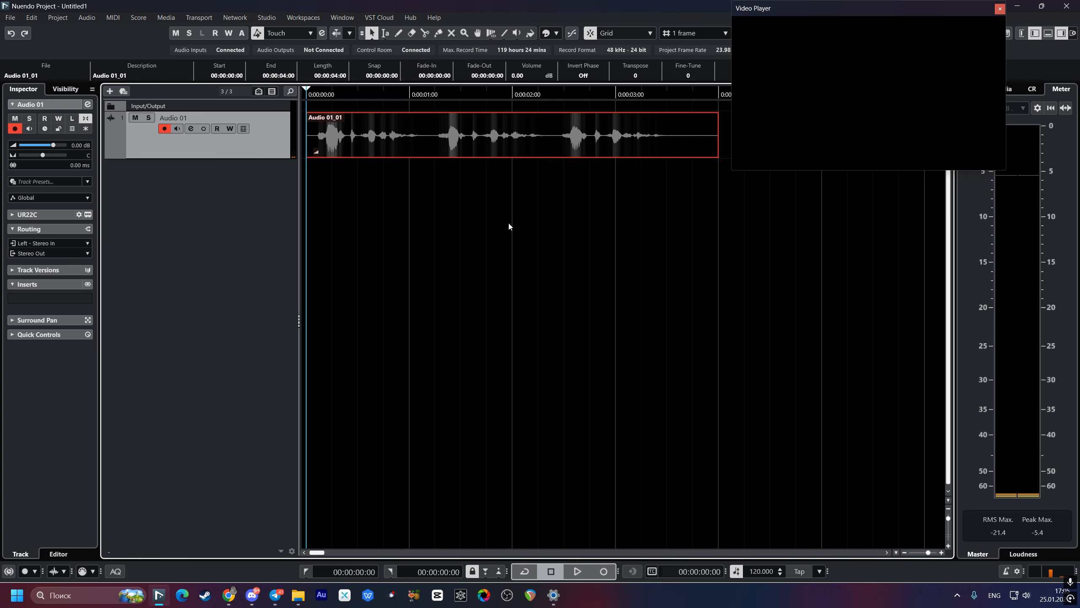
{"action": "left_click_drag", "start_coordinate": [509, 225], "coordinate": [340, 251]}
{"action": "left_click", "coordinate": [481, 189]}
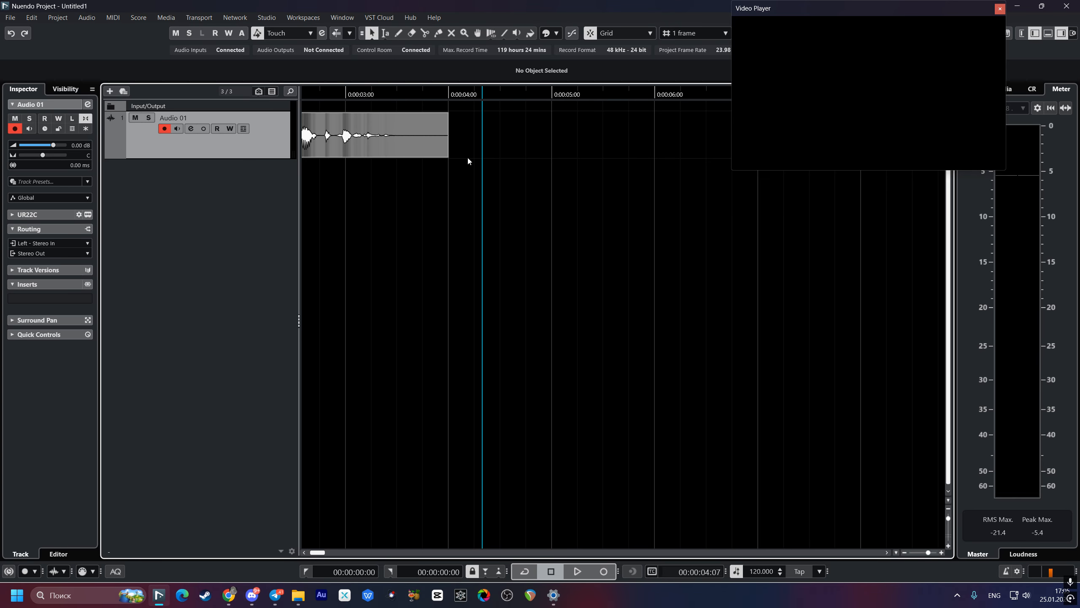
{"action": "left_click", "coordinate": [467, 158]}
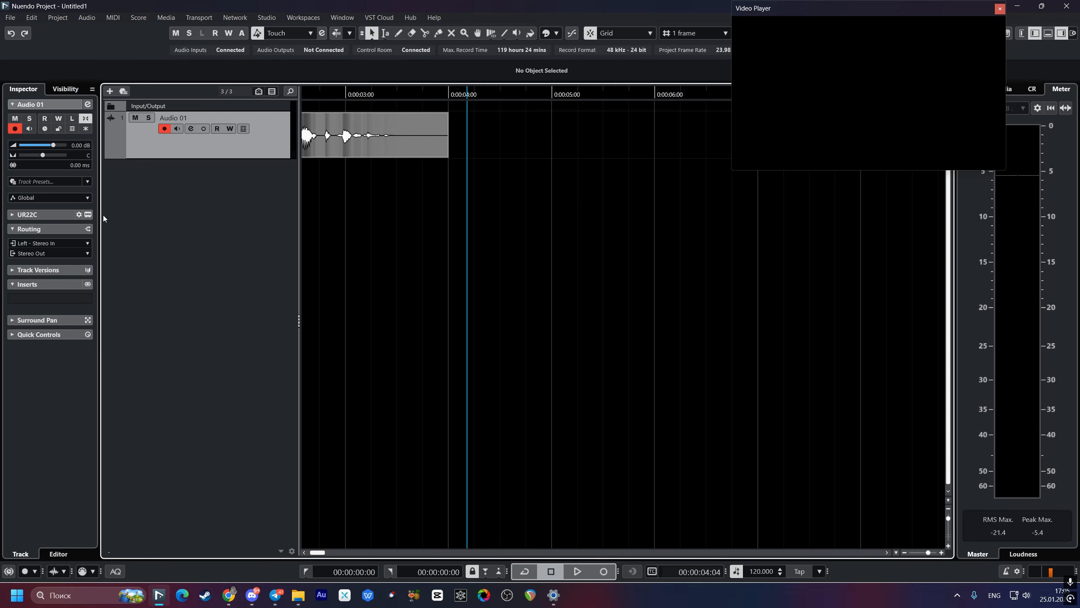
Step: Add RX 11 Voice De-noise as an insert effect on the Audio 01 track and position its window beside the clip
{"action": "left_click", "coordinate": [12, 284]}
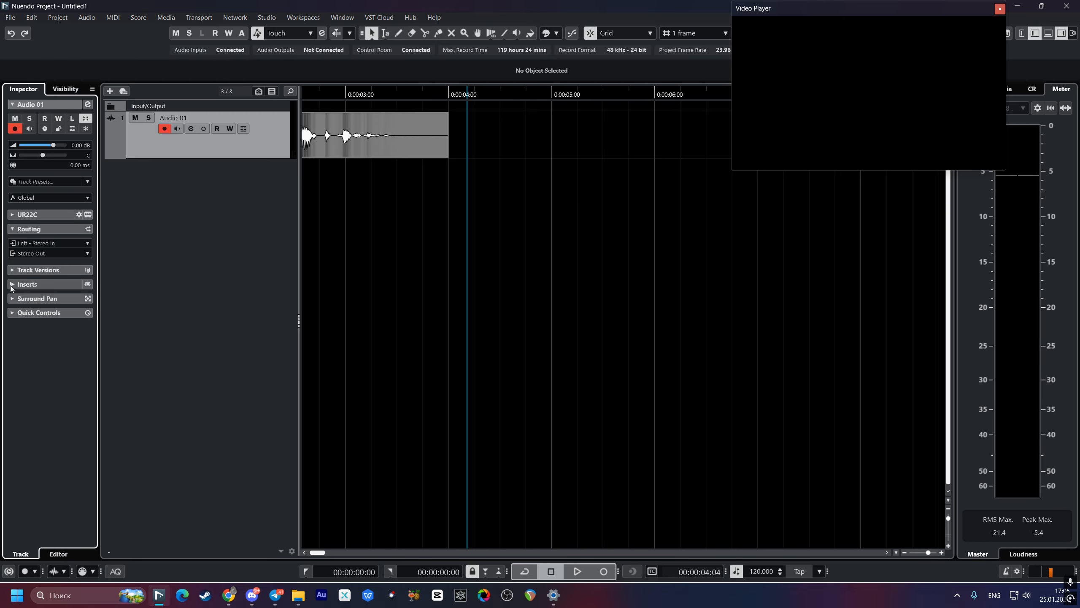
{"action": "left_click", "coordinate": [12, 284]}
{"action": "left_click", "coordinate": [32, 304]}
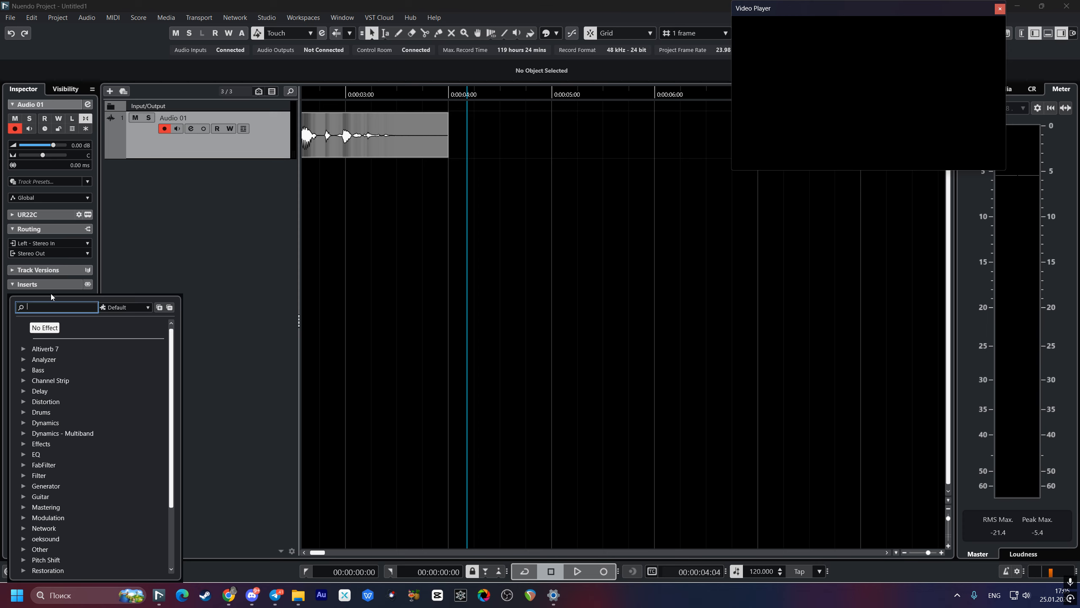
{"action": "type", "text": "Rz"}
{"action": "key", "text": "BackSpace"}
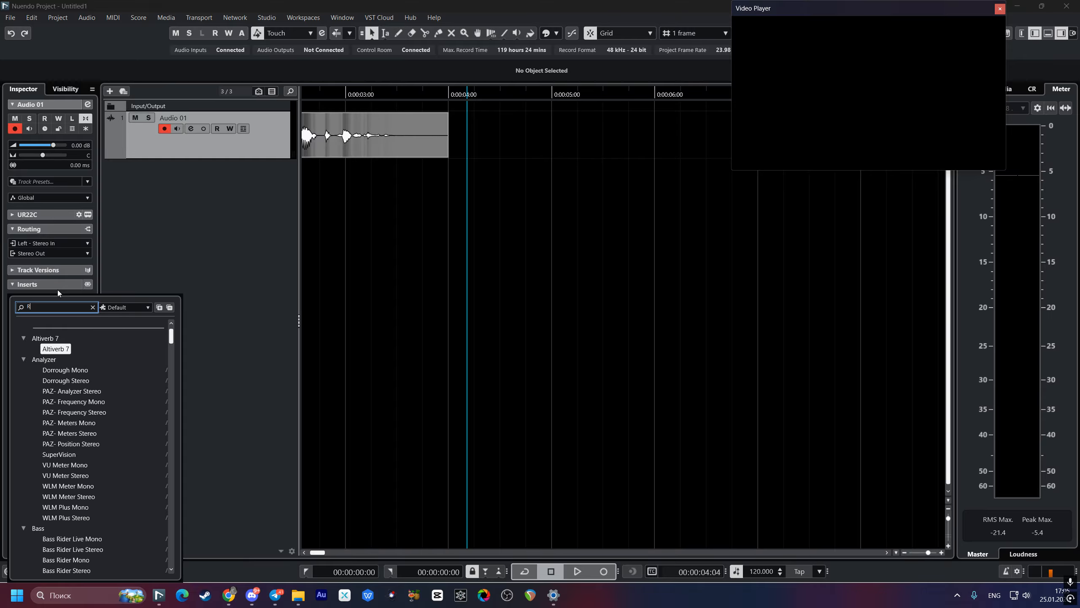
{"action": "type", "text": "x"}
{"action": "left_click", "coordinate": [103, 511]}
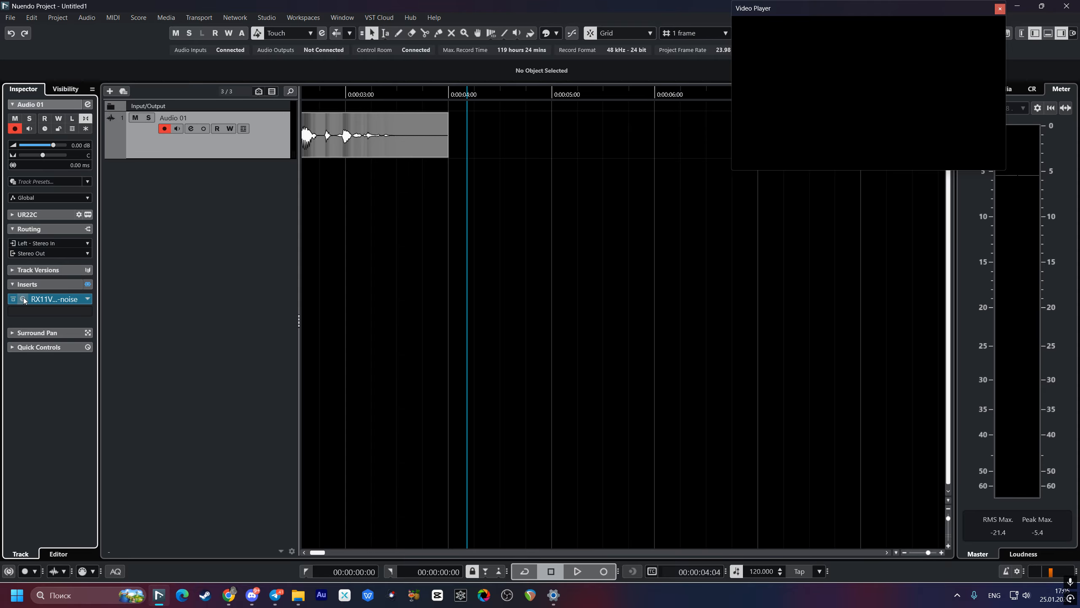
{"action": "left_click", "coordinate": [64, 299]}
{"action": "left_click_drag", "start_coordinate": [665, 230], "coordinate": [559, 203]}
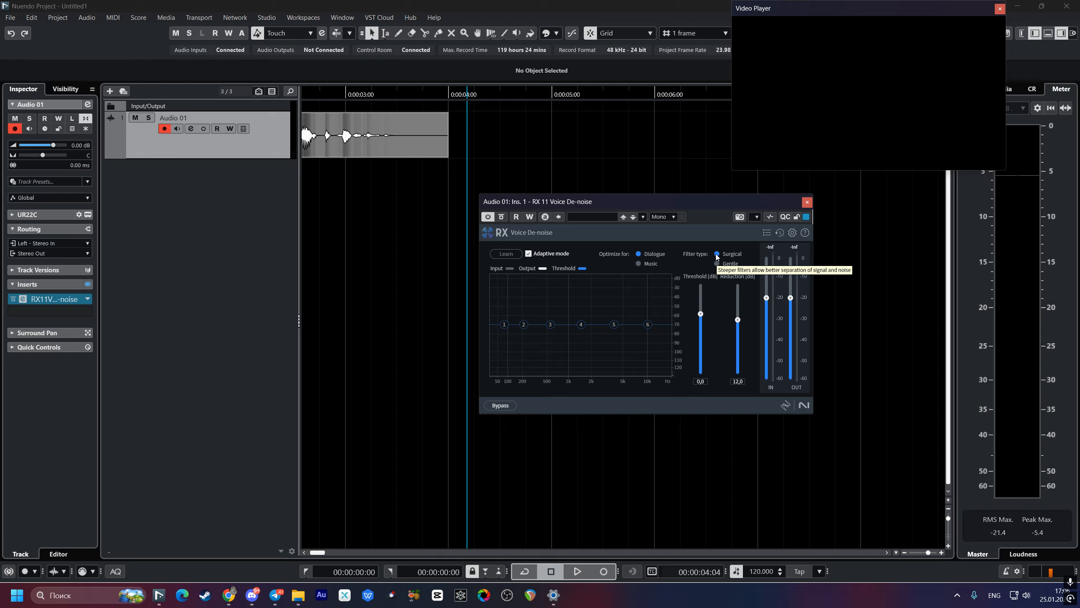
Step: Play the voice take twice from its start with Voice De-noise running in Adaptive mode
{"action": "left_click", "coordinate": [644, 268]}
{"action": "left_click_drag", "start_coordinate": [444, 187], "coordinate": [740, 233]}
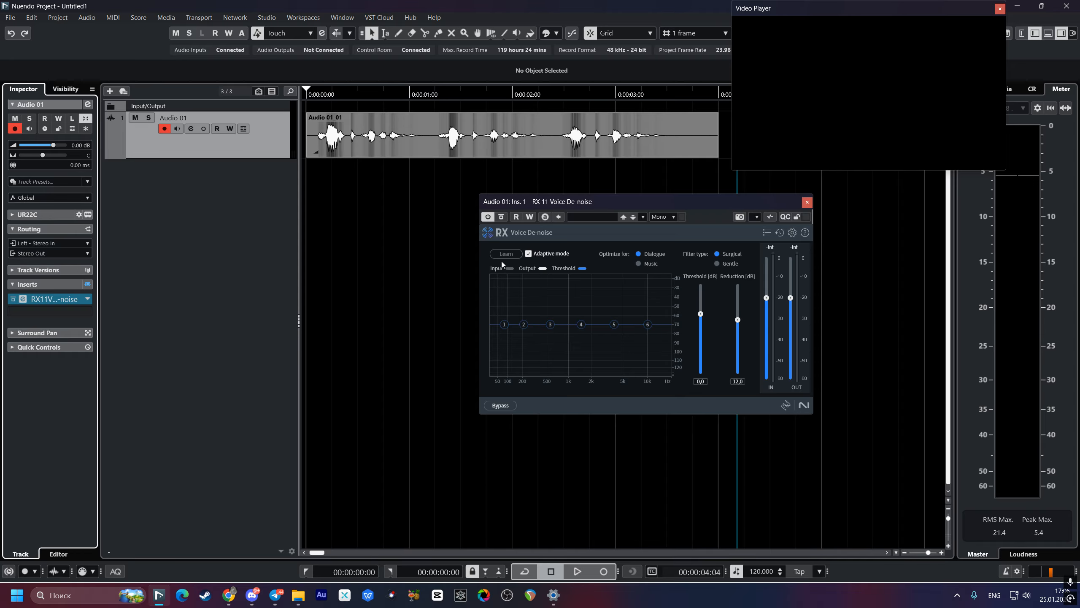
{"action": "left_click", "coordinate": [313, 197]}
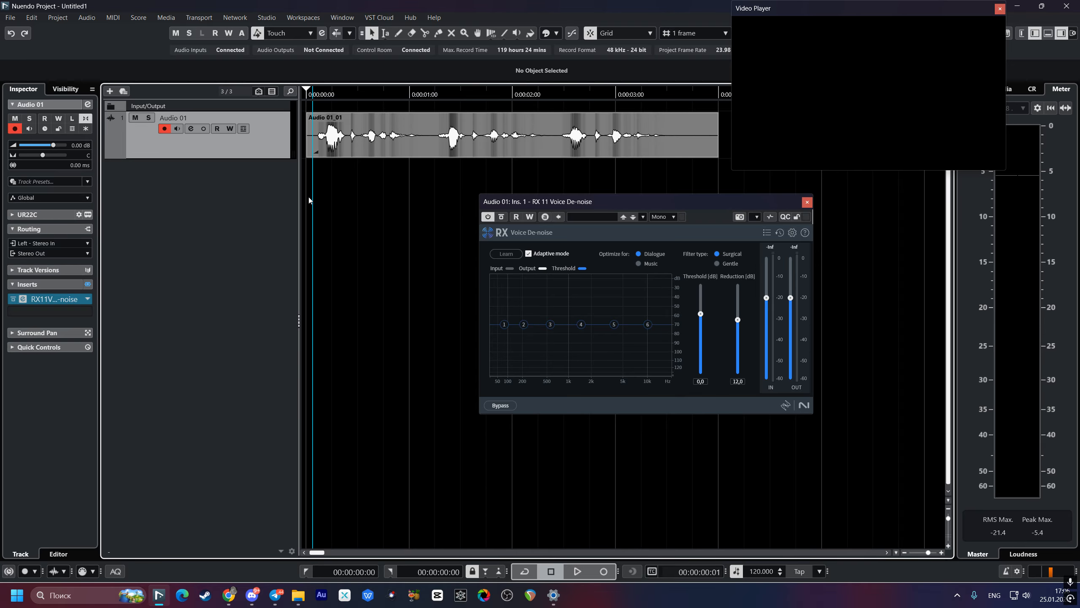
{"action": "left_click", "coordinate": [309, 197]}
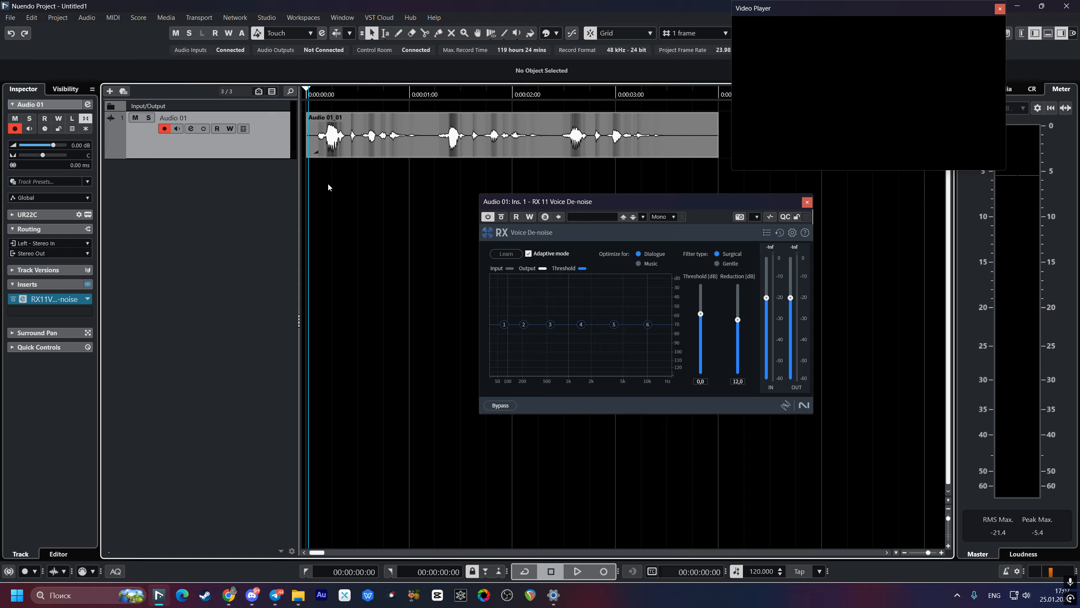
{"action": "key", "text": "space"}
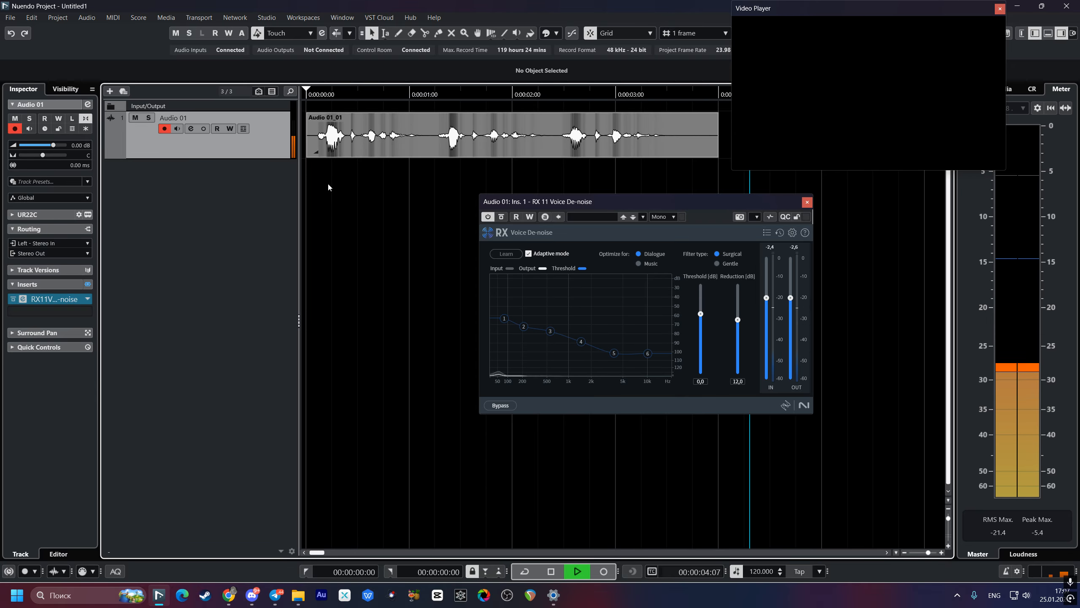
{"action": "key", "text": "space"}
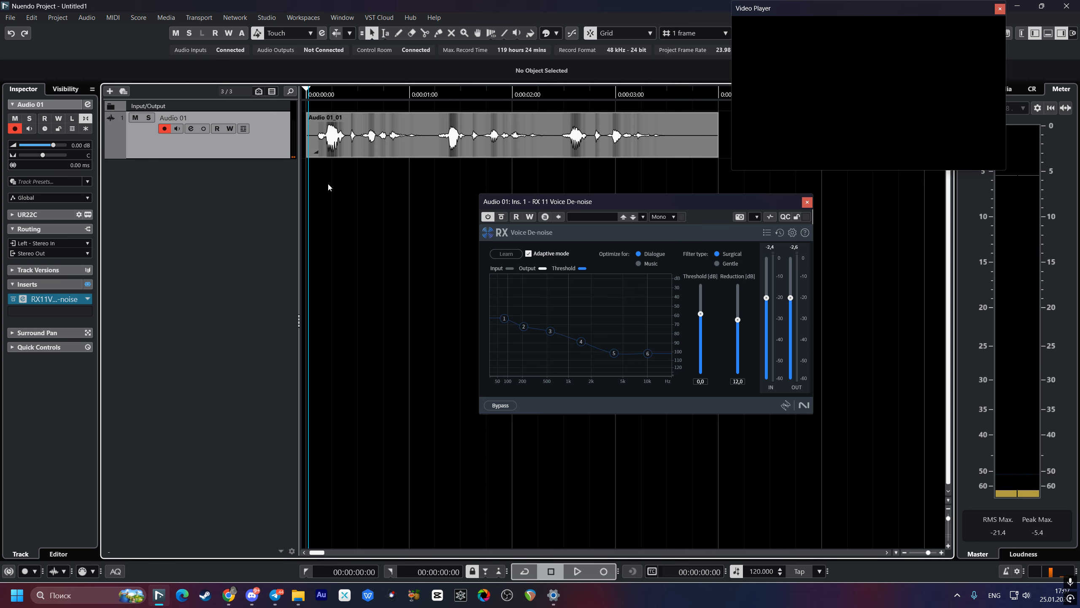
{"action": "key", "text": "space"}
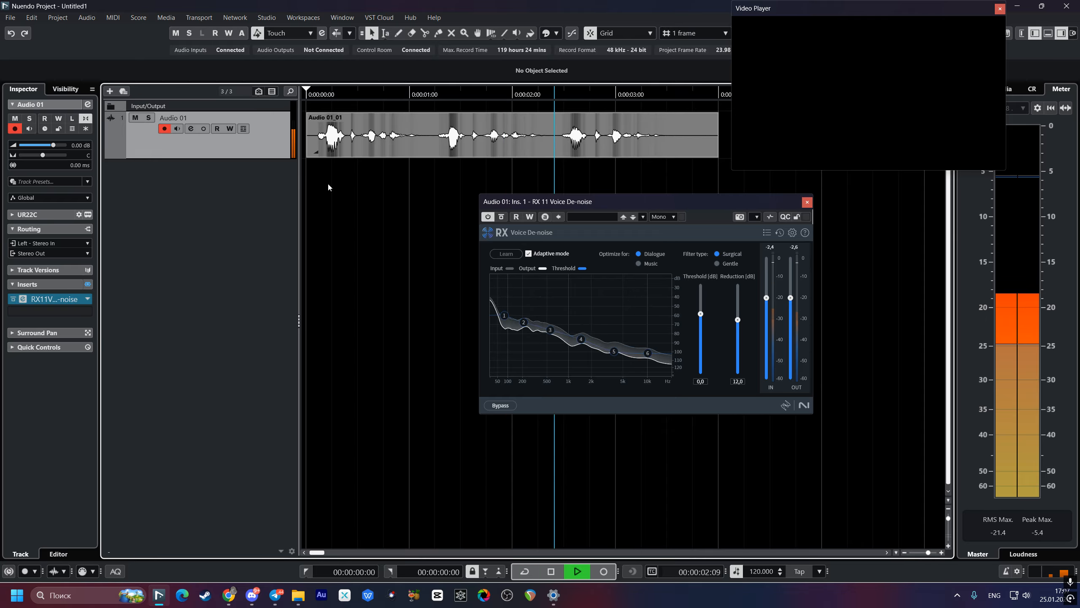
{"action": "key", "text": "space"}
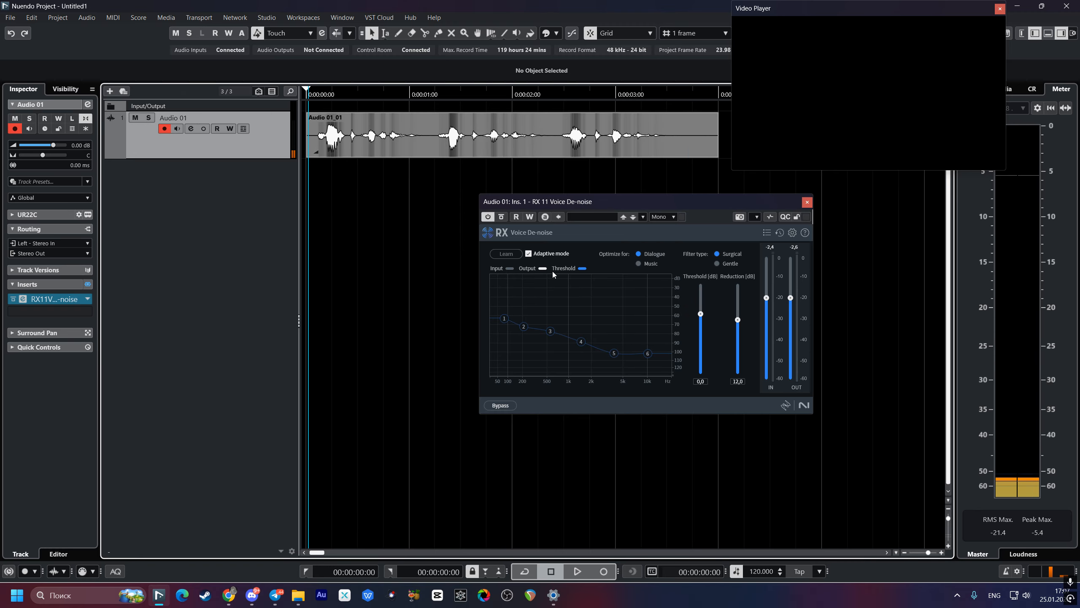
Step: Turn off Adaptive mode in Voice De-noise and activate Learn
{"action": "left_click", "coordinate": [529, 253]}
{"action": "left_click", "coordinate": [497, 255]}
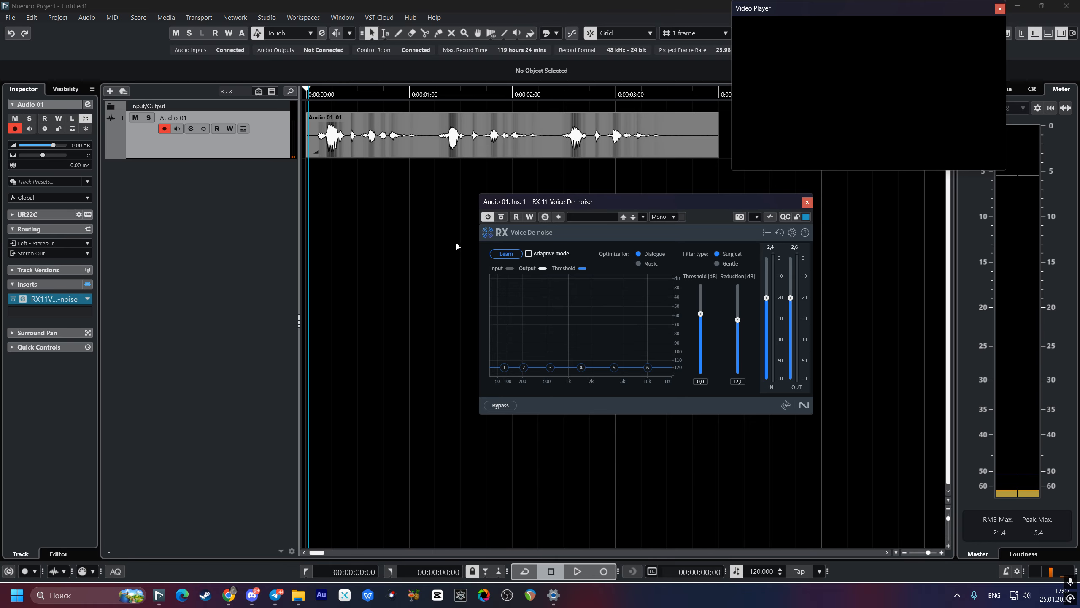
Step: Record a few seconds of background noise on the Audio 01 track, starting at 00:00:04:02 after the voice take
{"action": "left_click", "coordinate": [383, 191]}
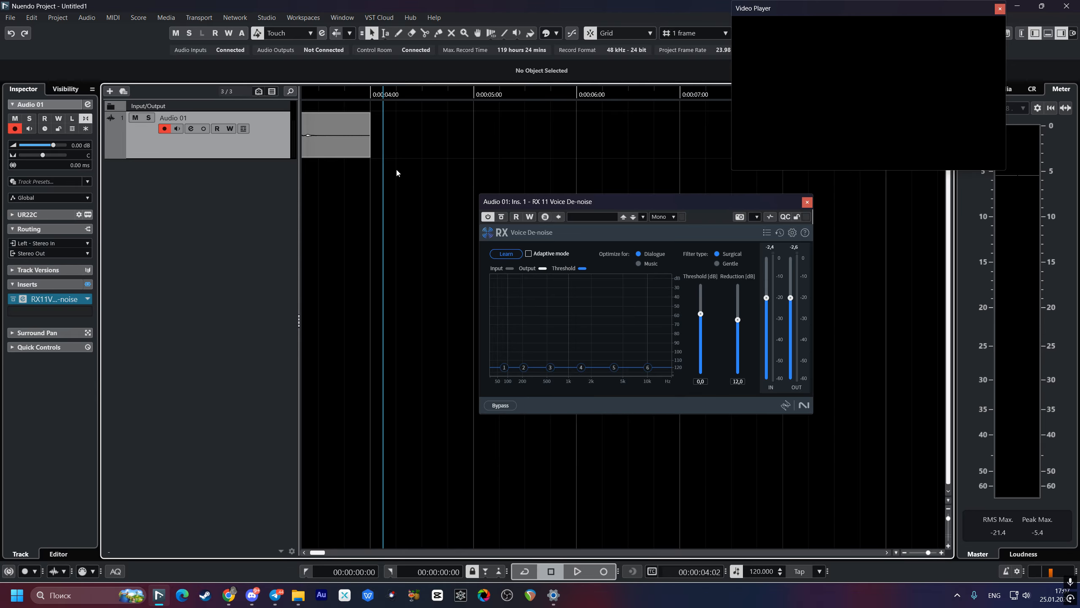
{"action": "key", "text": "KP_Multiply"}
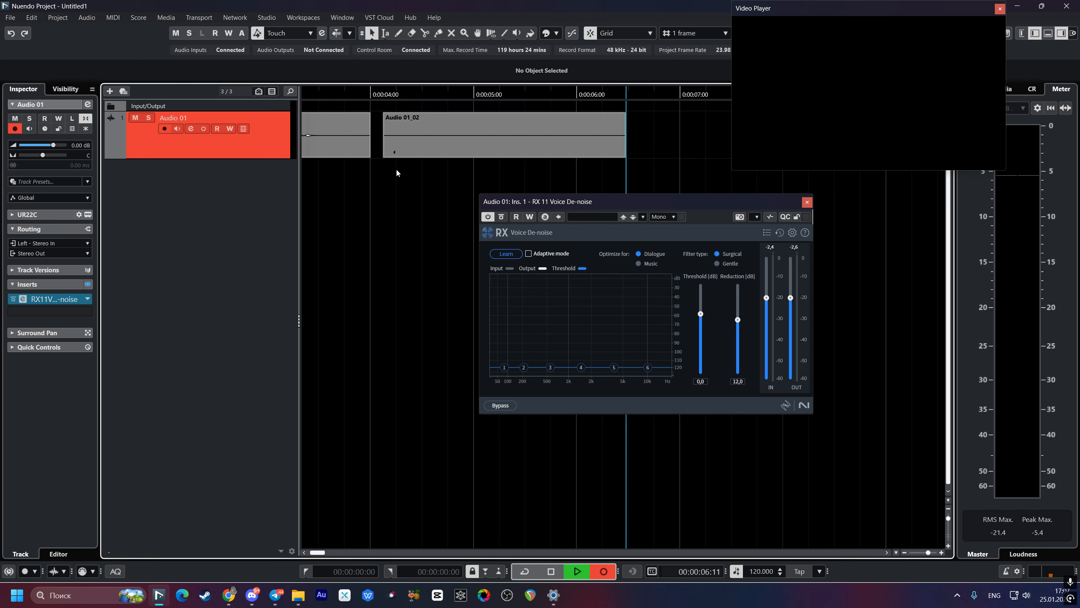
{"action": "key", "text": "space"}
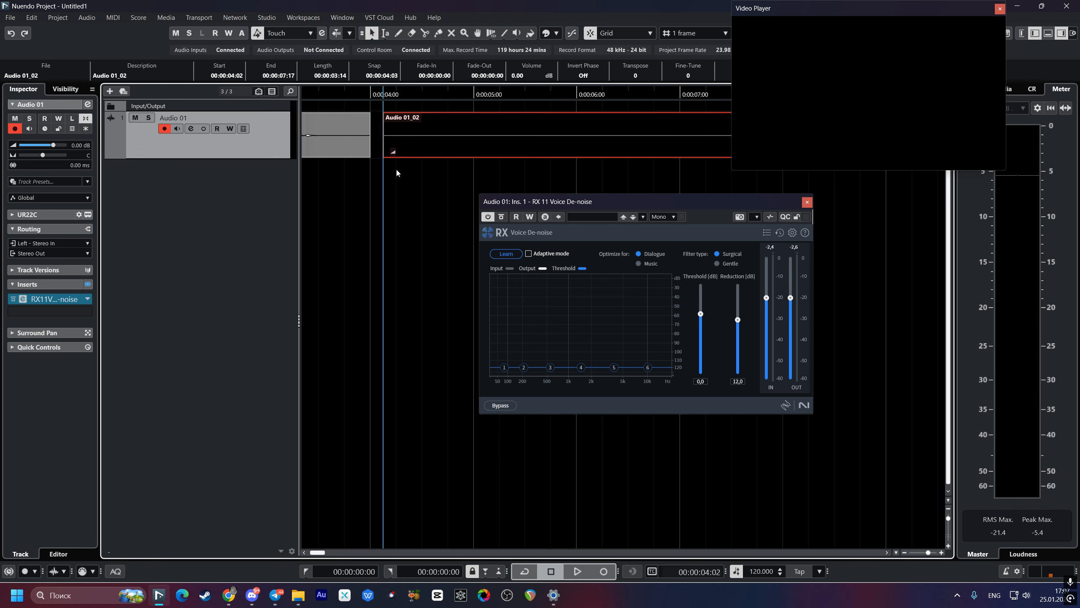
Step: Trim a short piece off both the start and the end of the background noise clip
{"action": "left_click_drag", "start_coordinate": [384, 156], "coordinate": [394, 156]}
{"action": "scroll", "coordinate": [506, 165], "scroll_direction": "right", "scroll_amount": 5}
{"action": "left_click", "coordinate": [484, 174]}
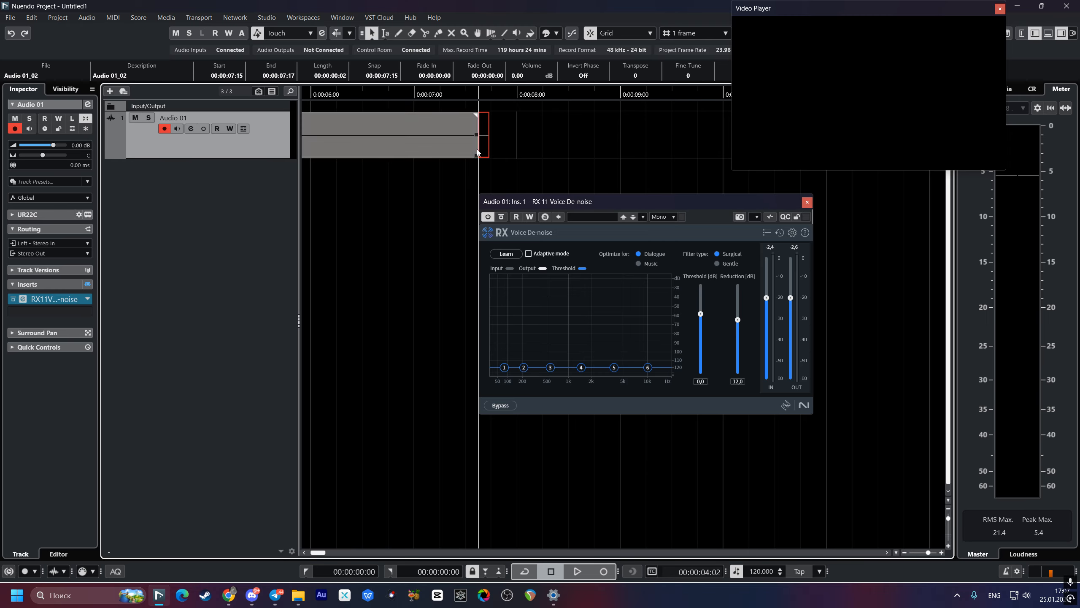
{"action": "scroll", "coordinate": [415, 198], "scroll_direction": "left", "scroll_amount": 3}
{"action": "scroll", "coordinate": [414, 197], "scroll_direction": "left", "scroll_amount": 2}
Step: Learn the noise profile in Voice De-noise by playing the background noise clip from just before its start
{"action": "left_click", "coordinate": [469, 172]}
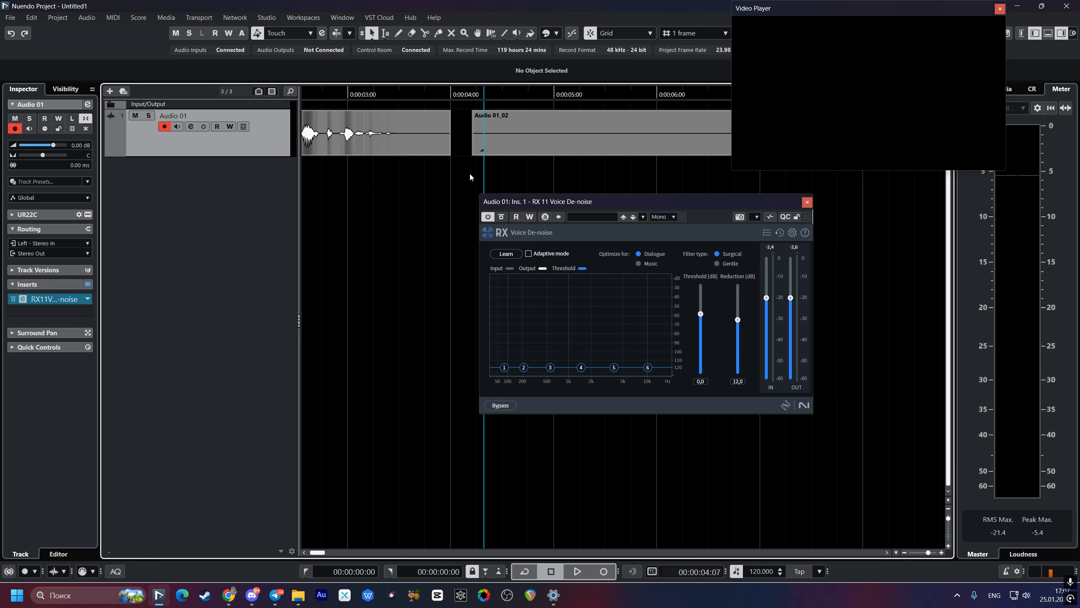
{"action": "left_click", "coordinate": [508, 252]}
{"action": "key", "text": "space"}
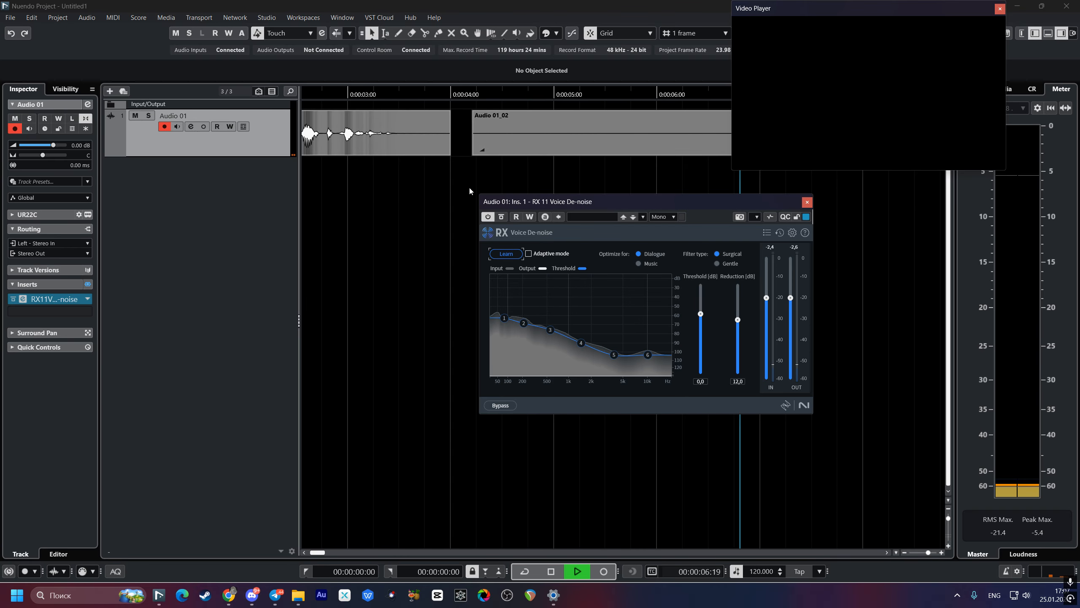
{"action": "key", "text": "space"}
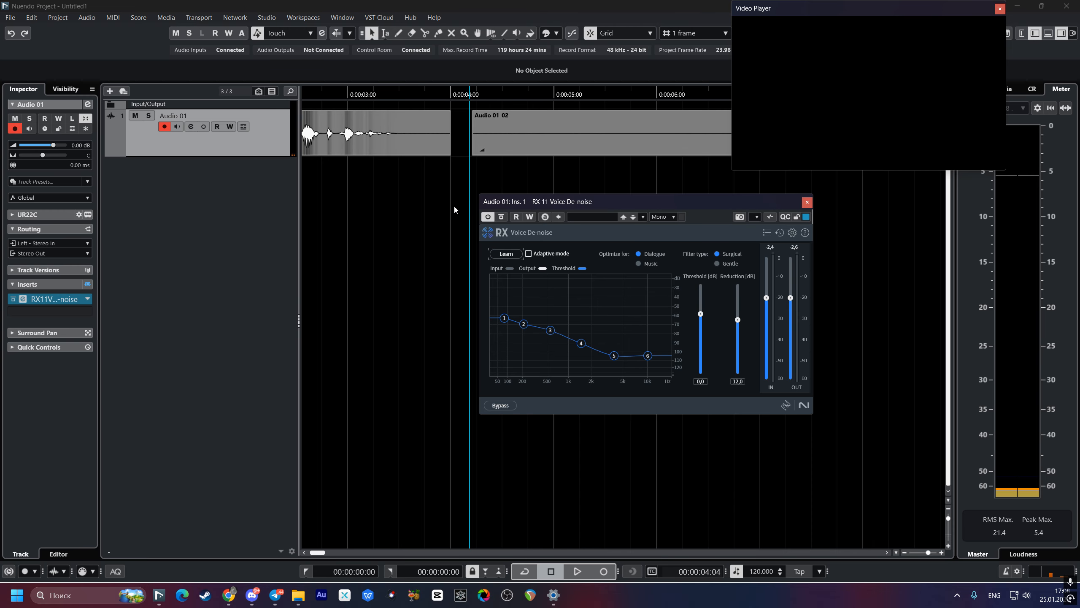
Step: Play the voice take from the start of the project with the learned noise profile applied
{"action": "mouse_move", "coordinate": [507, 315]}
{"action": "scroll", "coordinate": [357, 192], "scroll_direction": "left", "scroll_amount": 5}
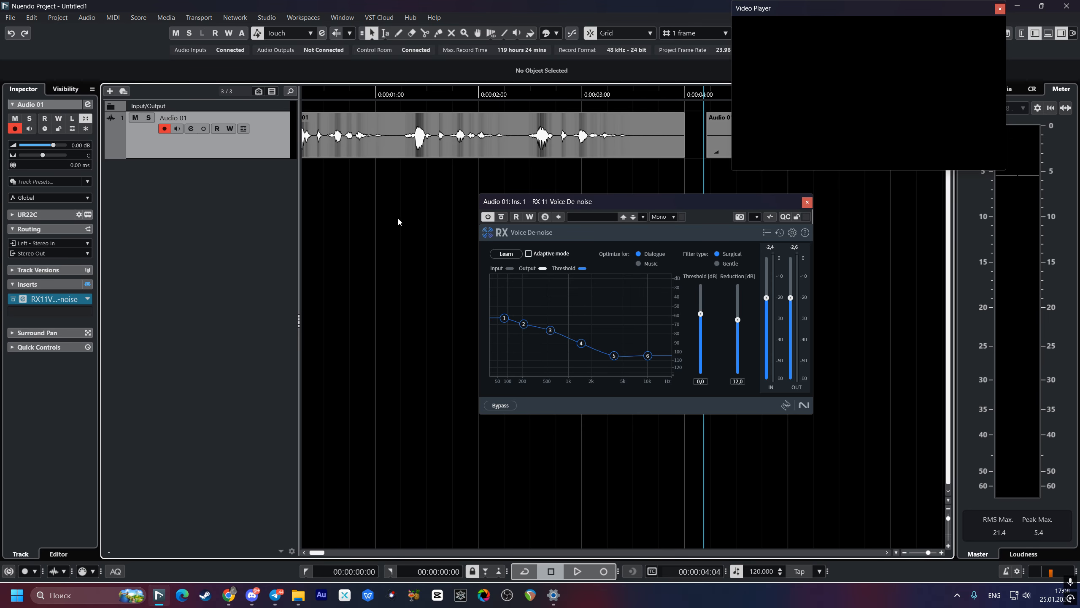
{"action": "left_click", "coordinate": [311, 188]}
{"action": "key", "text": "space"}
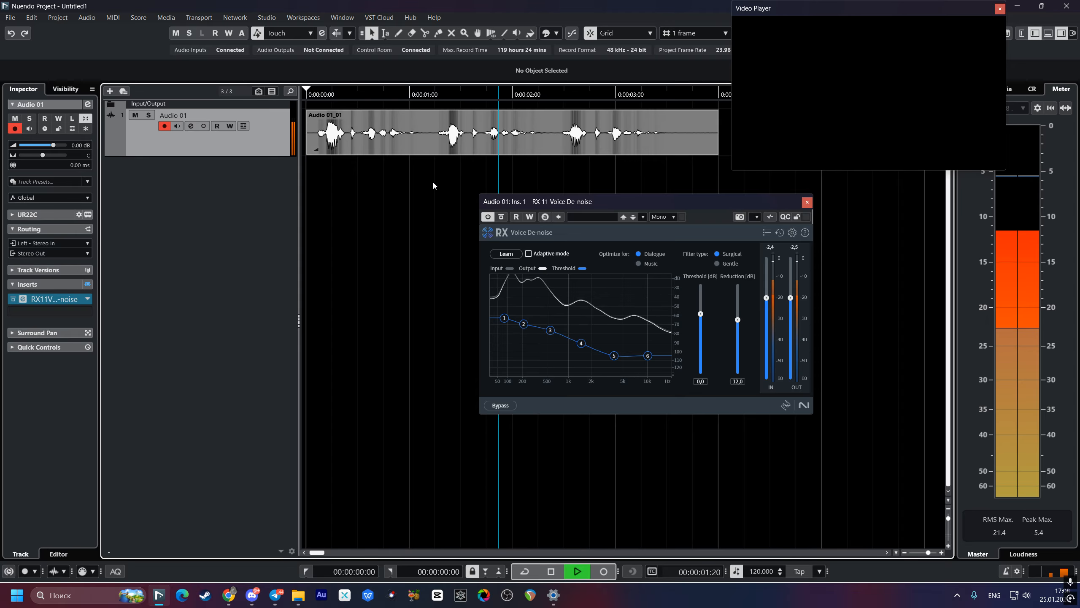
{"action": "left_click_drag", "start_coordinate": [434, 185], "coordinate": [345, 201]}
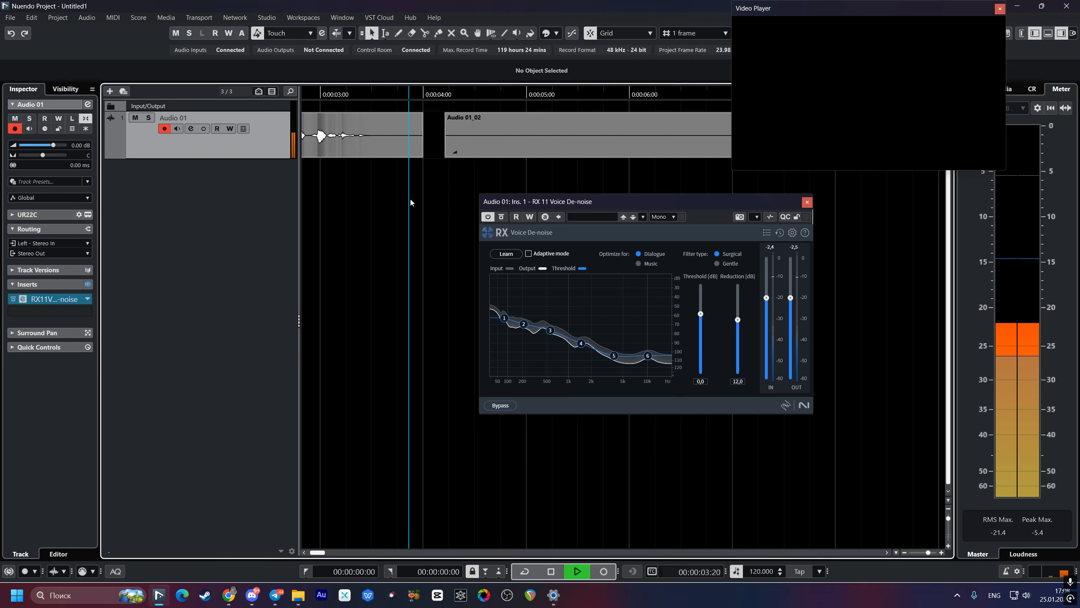
{"action": "key", "text": "space"}
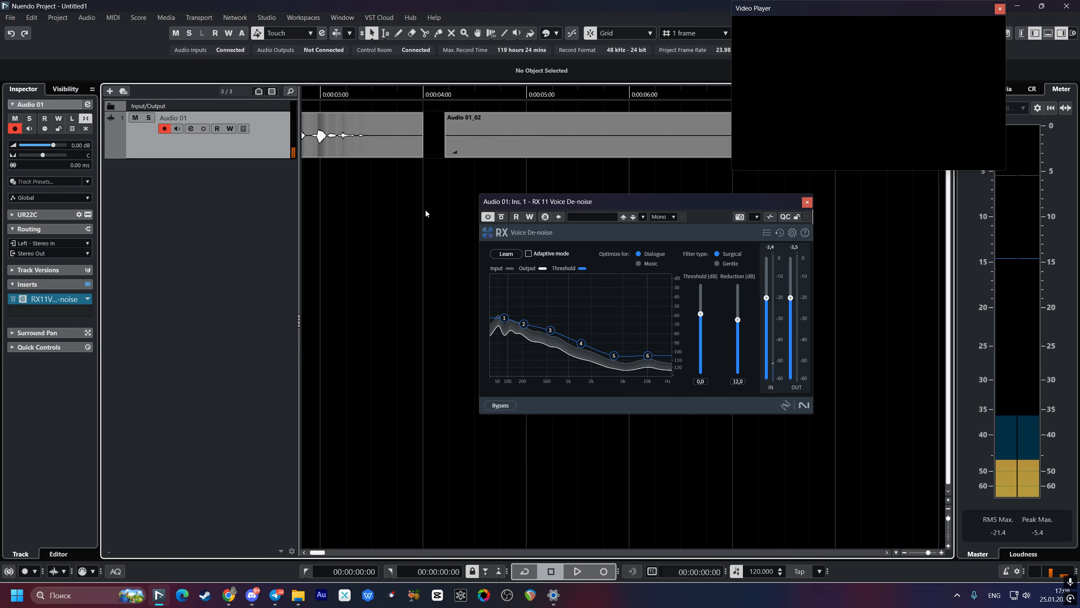
Step: Play the background noise clip from 00:00:04:03 to check the noise reduction
{"action": "left_click", "coordinate": [390, 196]}
{"action": "left_click", "coordinate": [361, 197]}
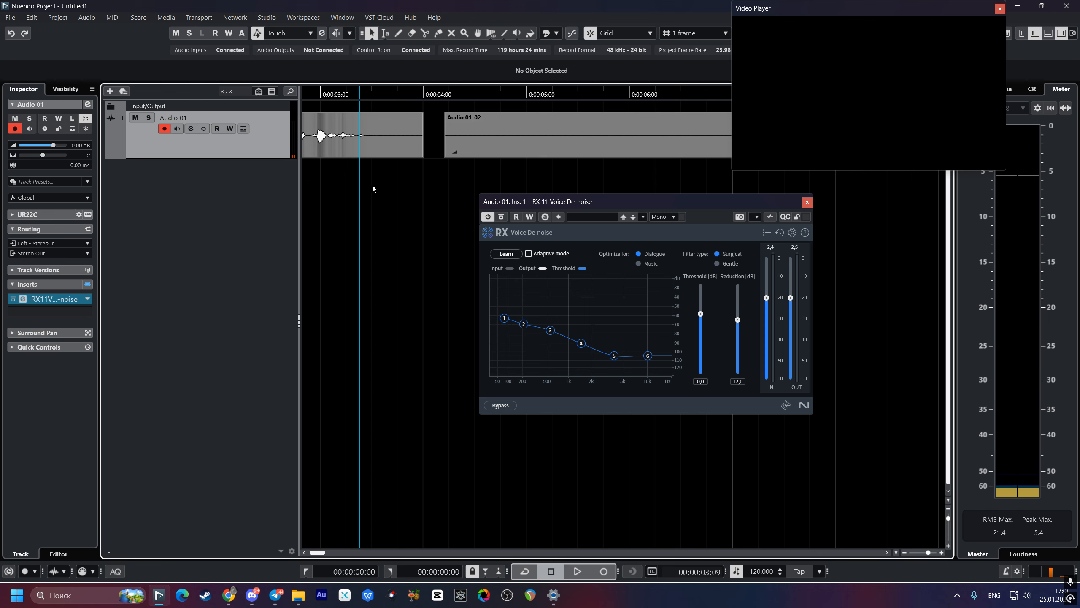
{"action": "left_click", "coordinate": [437, 169]}
{"action": "key", "text": "space"}
{"action": "left_click_drag", "start_coordinate": [424, 209], "coordinate": [349, 240]}
{"action": "key", "text": "space"}
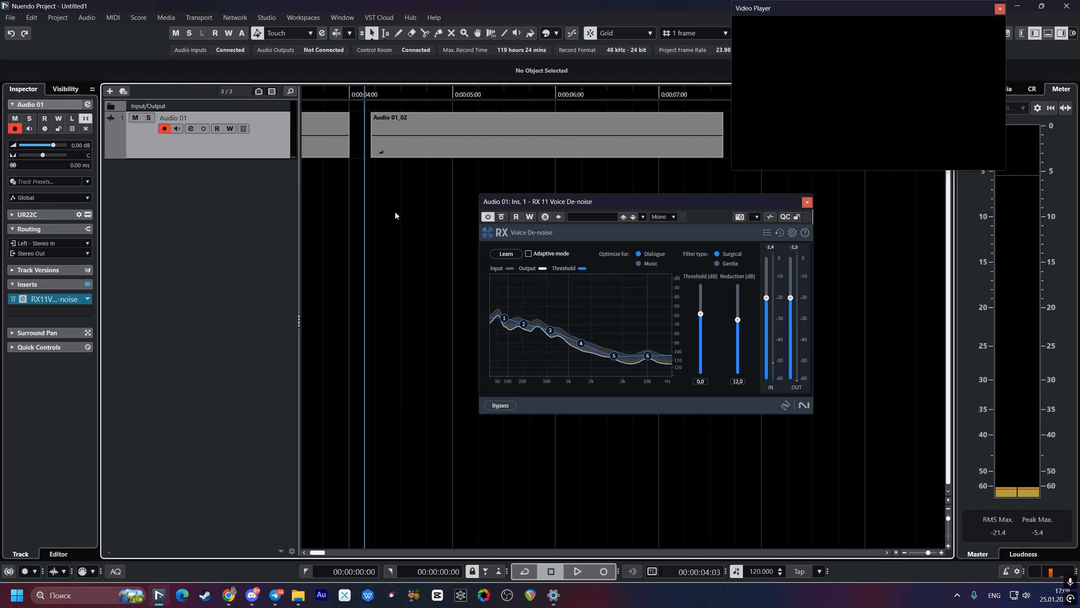
Step: Lower the Voice De-noise threshold to -5.0 dB while playing the background noise clip
{"action": "left_click", "coordinate": [398, 210]}
{"action": "key", "text": "space"}
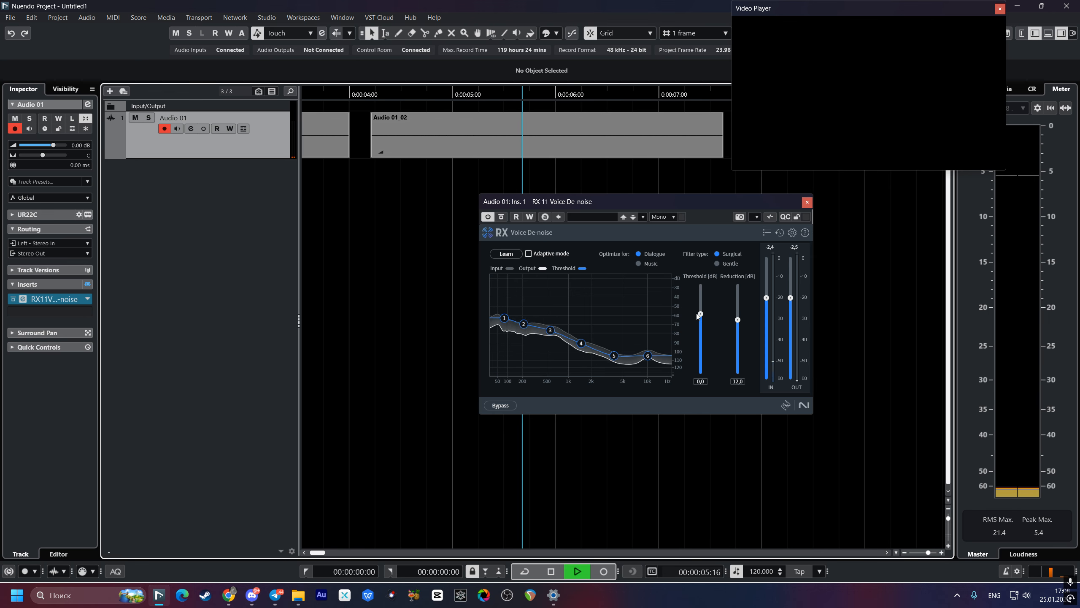
{"action": "left_click_drag", "start_coordinate": [700, 315], "coordinate": [700, 329]}
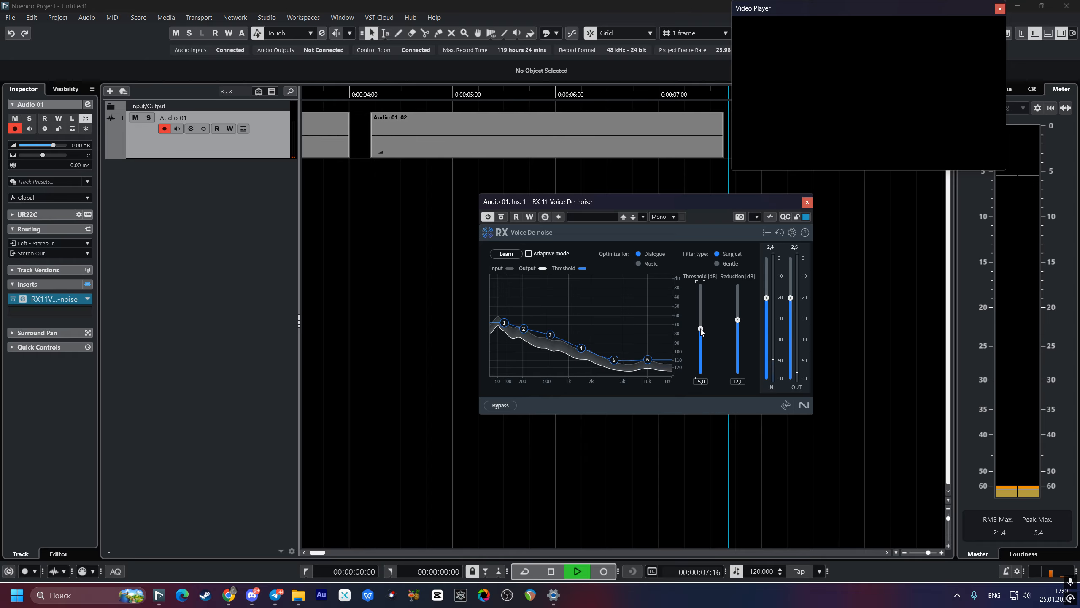
{"action": "key", "text": "space"}
Step: Play the voice take from the project start to check how it sounds with the lowered threshold
{"action": "scroll", "coordinate": [434, 306], "scroll_direction": "left", "scroll_amount": 5}
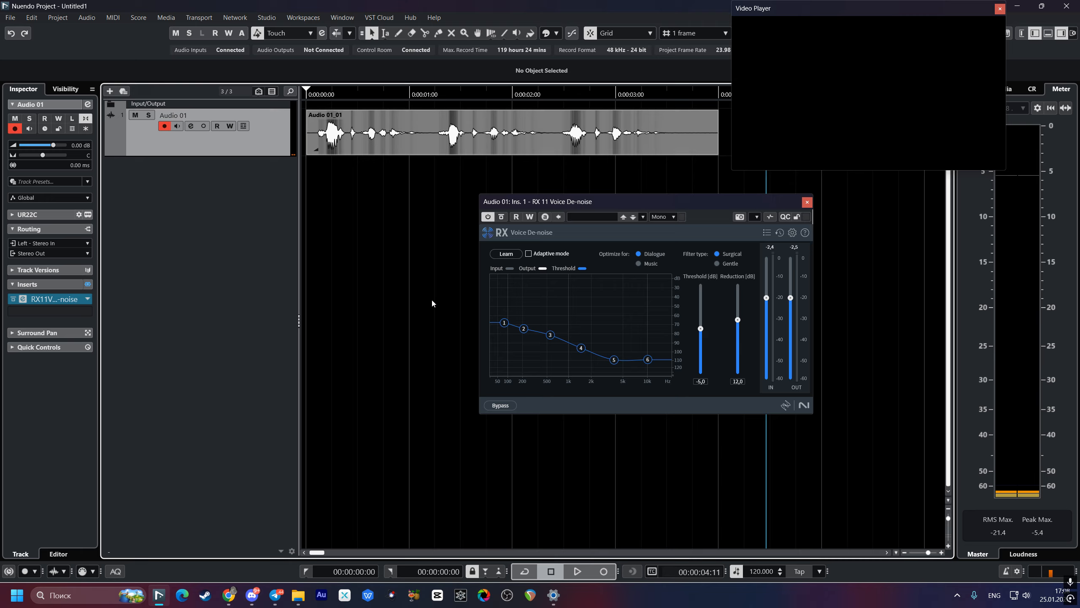
{"action": "left_click", "coordinate": [307, 216]}
{"action": "key", "text": "space"}
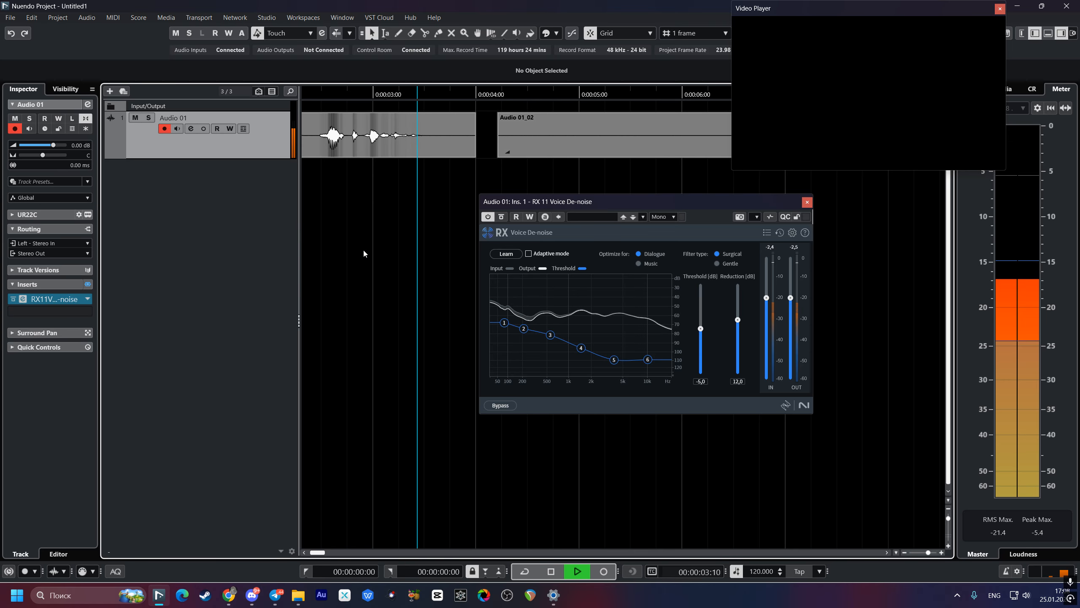
{"action": "key", "text": "space"}
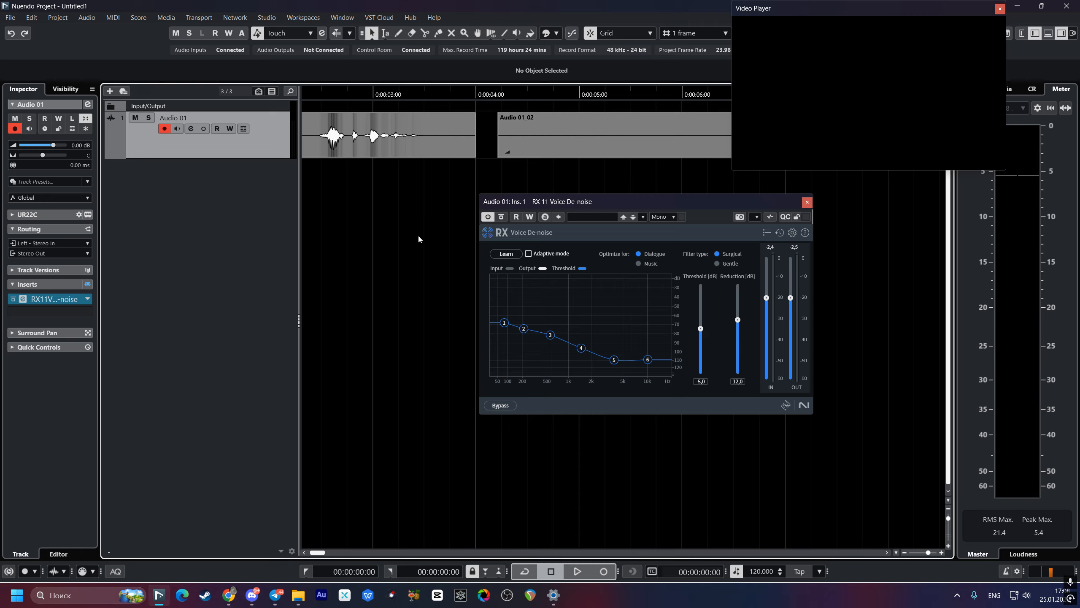
Step: Delete the background noise clip and shift the voice clip slightly earlier on the track
{"action": "left_click", "coordinate": [808, 203]}
{"action": "left_click_drag", "start_coordinate": [436, 191], "coordinate": [754, 204]}
{"action": "left_click", "coordinate": [515, 140], "text": "alt"}
{"action": "left_click", "coordinate": [530, 143]}
{"action": "key", "text": "Delete"}
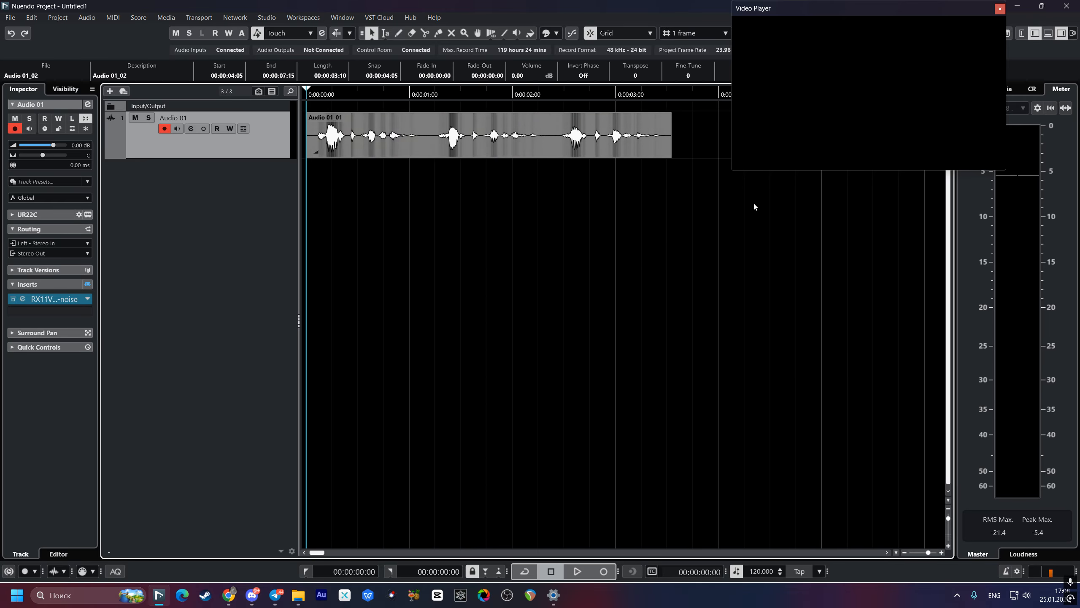
{"action": "left_click_drag", "start_coordinate": [446, 149], "coordinate": [436, 148]}
{"action": "left_click_drag", "start_coordinate": [515, 204], "coordinate": [245, 200]}
{"action": "left_click", "coordinate": [560, 150]}
{"action": "key", "text": "Delete"}
{"action": "left_click_drag", "start_coordinate": [339, 243], "coordinate": [579, 240]}
Step: Play the shifted voice clip from the project start, with only Voice De-noise on the track
{"action": "key", "text": "space"}
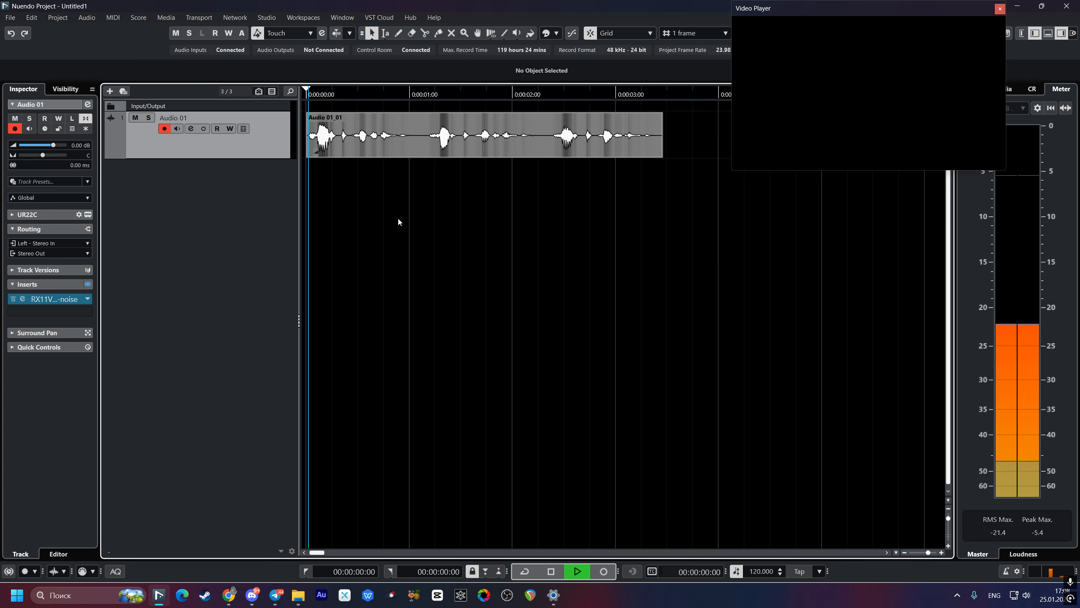
{"action": "left_click_drag", "start_coordinate": [521, 209], "coordinate": [302, 217]}
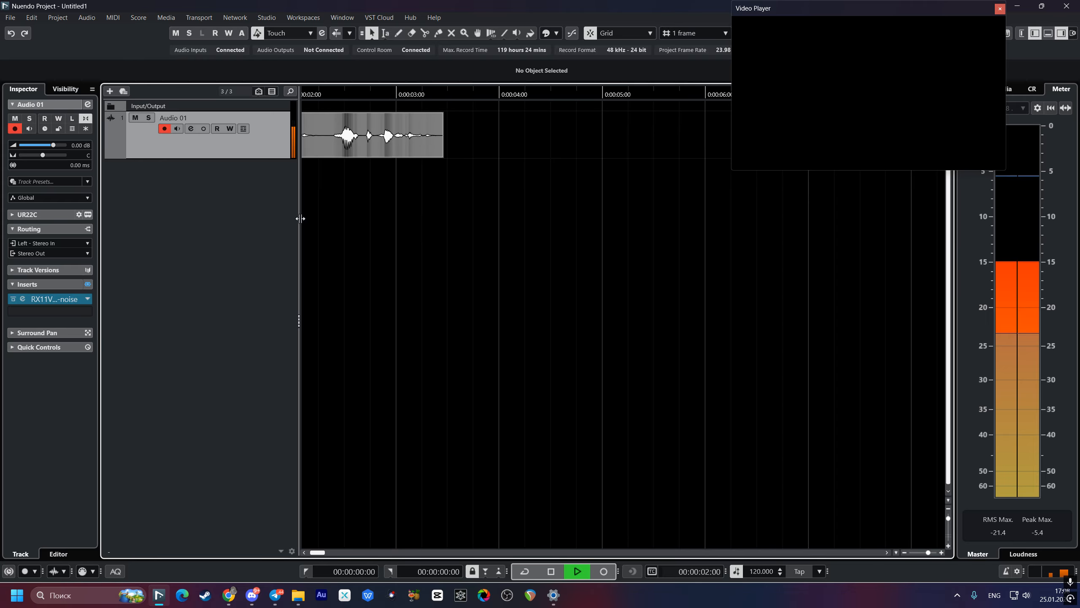
{"action": "key", "text": "space"}
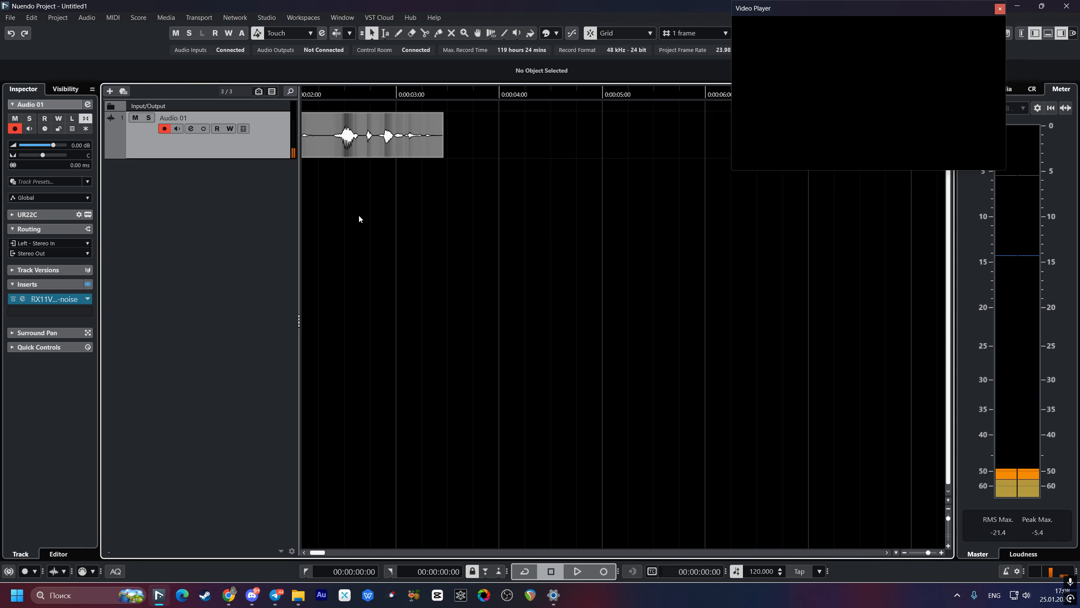
{"action": "left_click_drag", "start_coordinate": [359, 218], "coordinate": [601, 237]}
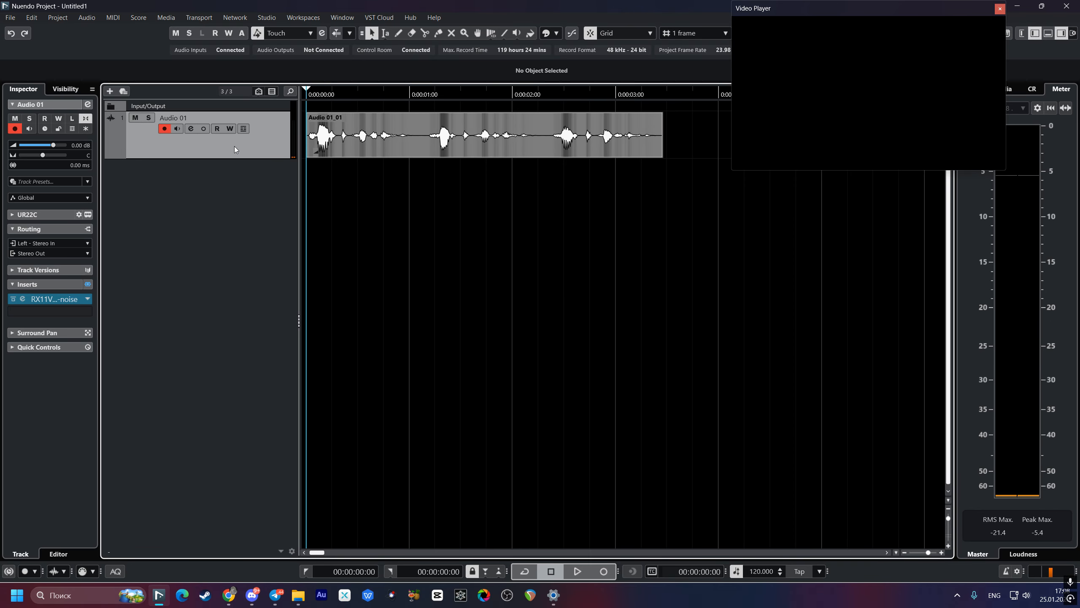
Step: Switch off the RX 11 Voice De-noise insert in the Audio 01 channel settings
{"action": "key", "text": "e"}
{"action": "left_click_drag", "start_coordinate": [224, 312], "coordinate": [599, 239]}
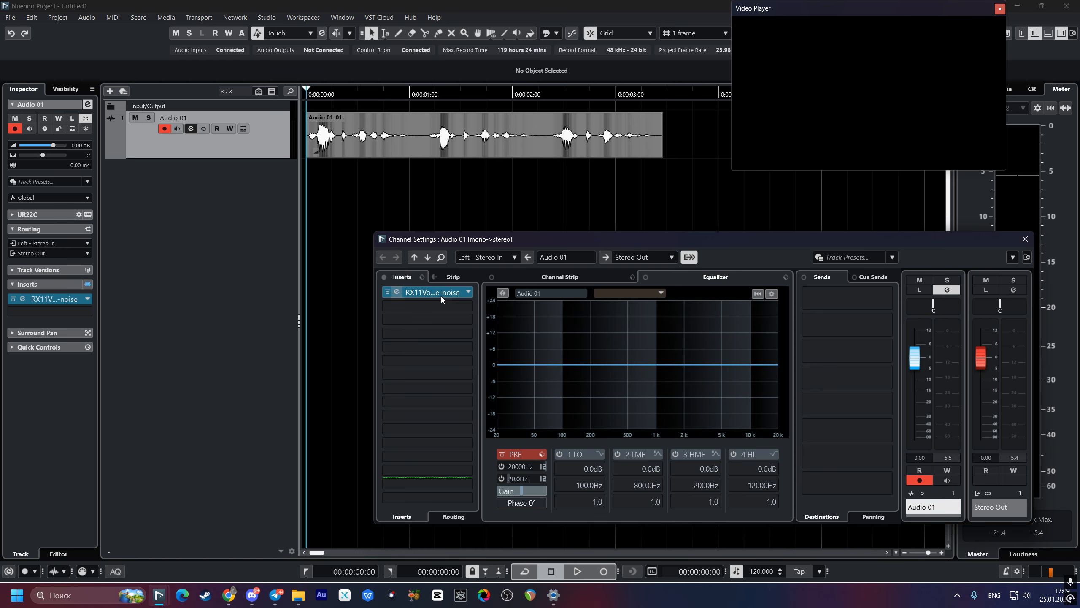
{"action": "left_click", "coordinate": [387, 292]}
Step: Add the NS1 Mono noise suppressor to the second insert slot of Audio 01 and open its editor
{"action": "left_click", "coordinate": [413, 306]}
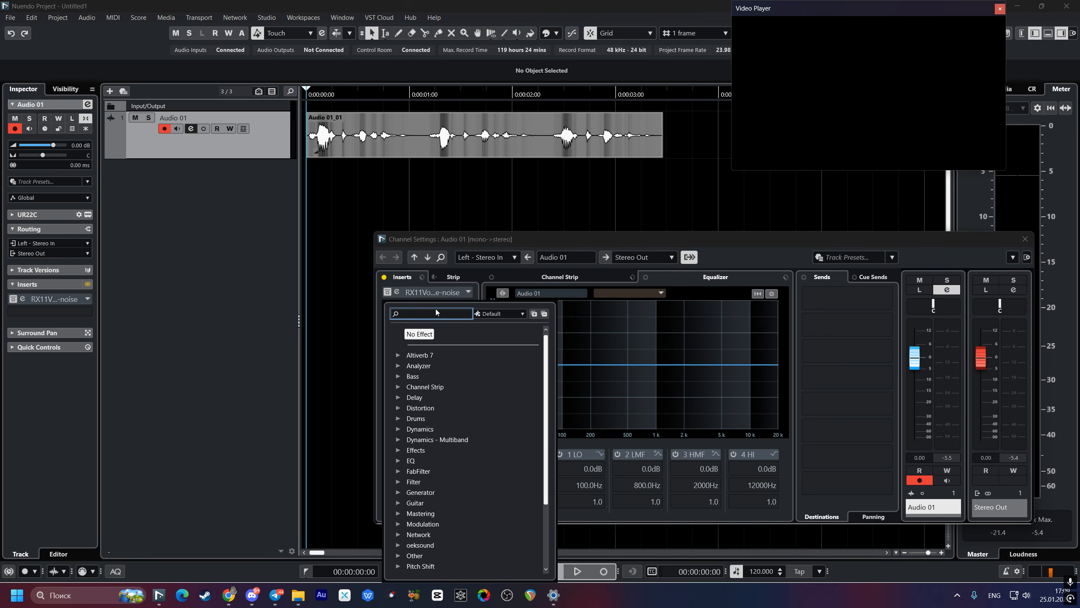
{"action": "type", "text": "Ns1"}
{"action": "left_click", "coordinate": [449, 366]}
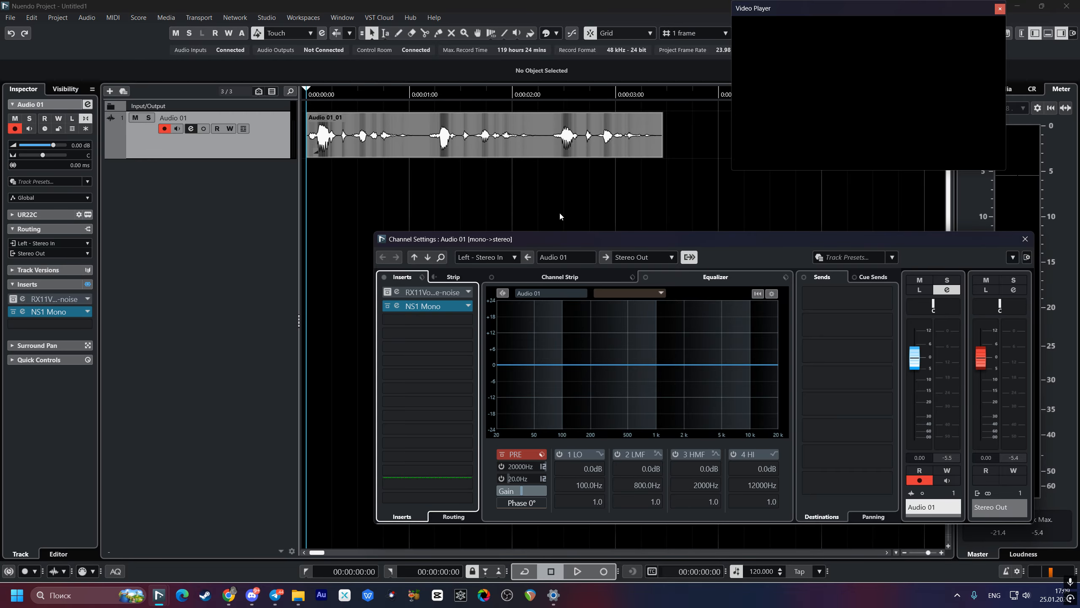
{"action": "left_click_drag", "start_coordinate": [640, 240], "coordinate": [468, 241]}
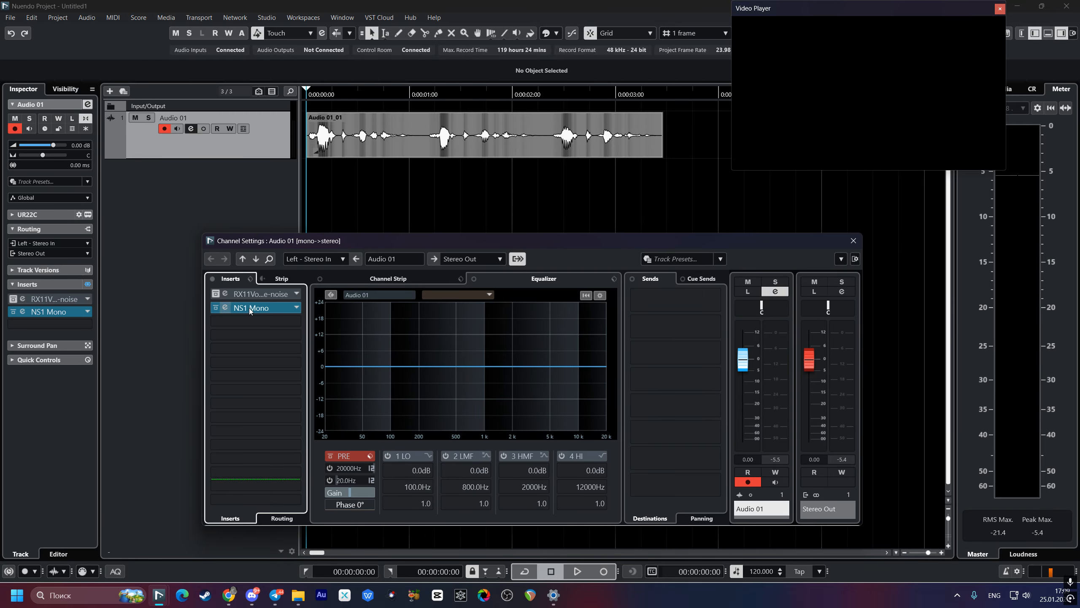
{"action": "left_click", "coordinate": [230, 309]}
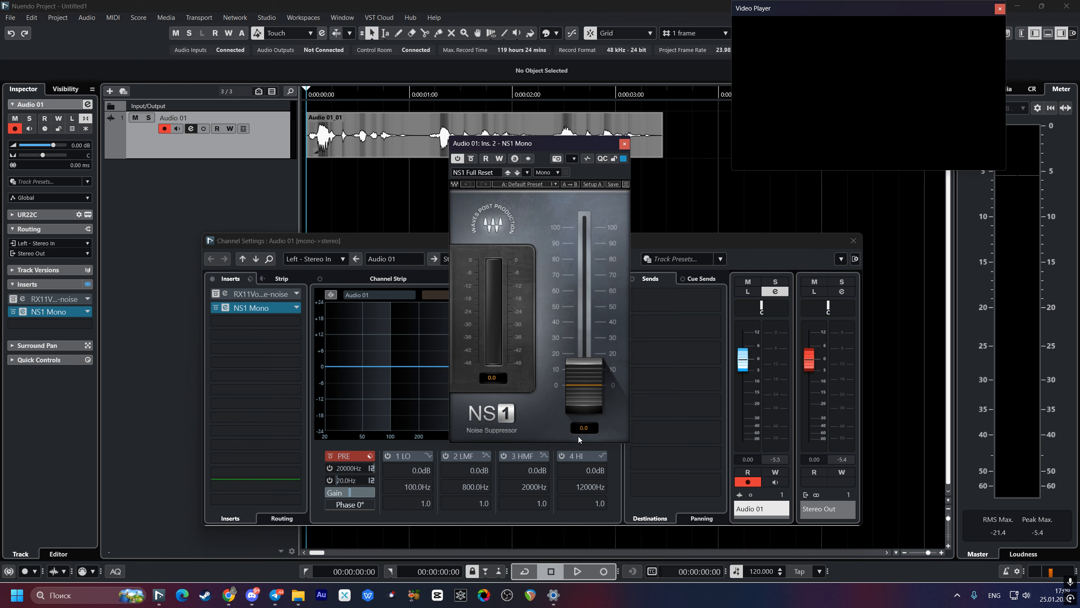
Step: Play the voice clip from the project start with the NS1 fader at 0 as a reference
{"action": "left_click", "coordinate": [322, 189]}
{"action": "key", "text": "space"}
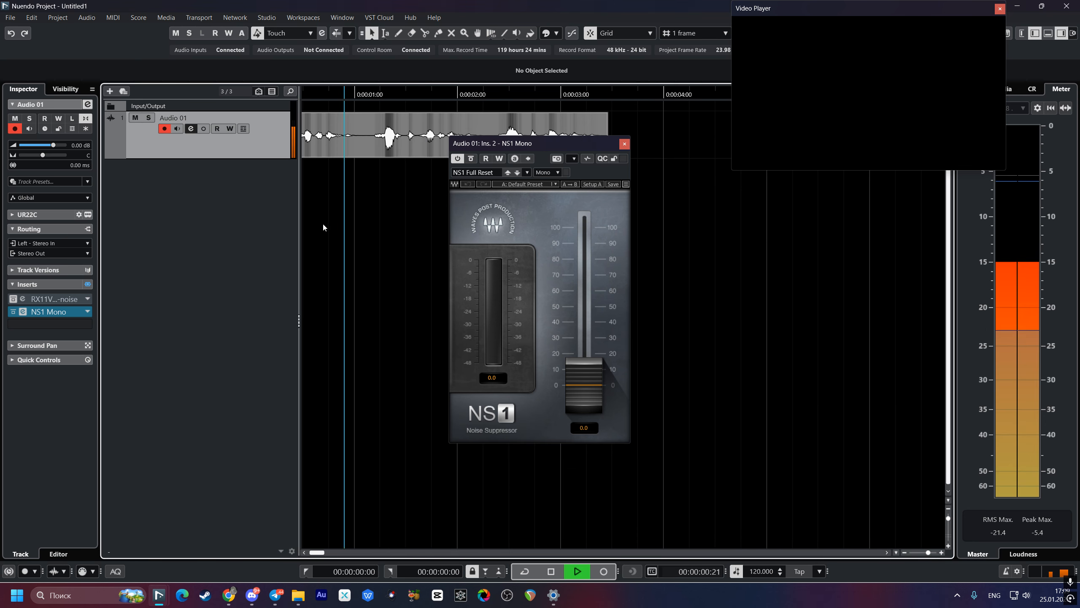
{"action": "left_click_drag", "start_coordinate": [358, 220], "coordinate": [321, 225]}
{"action": "left_click_drag", "start_coordinate": [443, 219], "coordinate": [363, 226]}
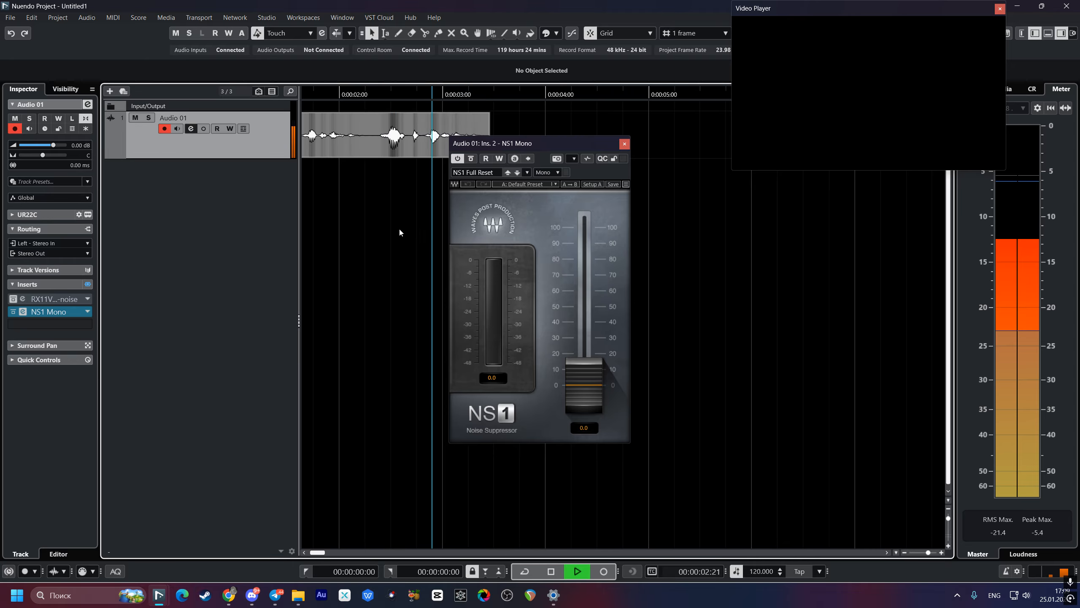
{"action": "key", "text": "space"}
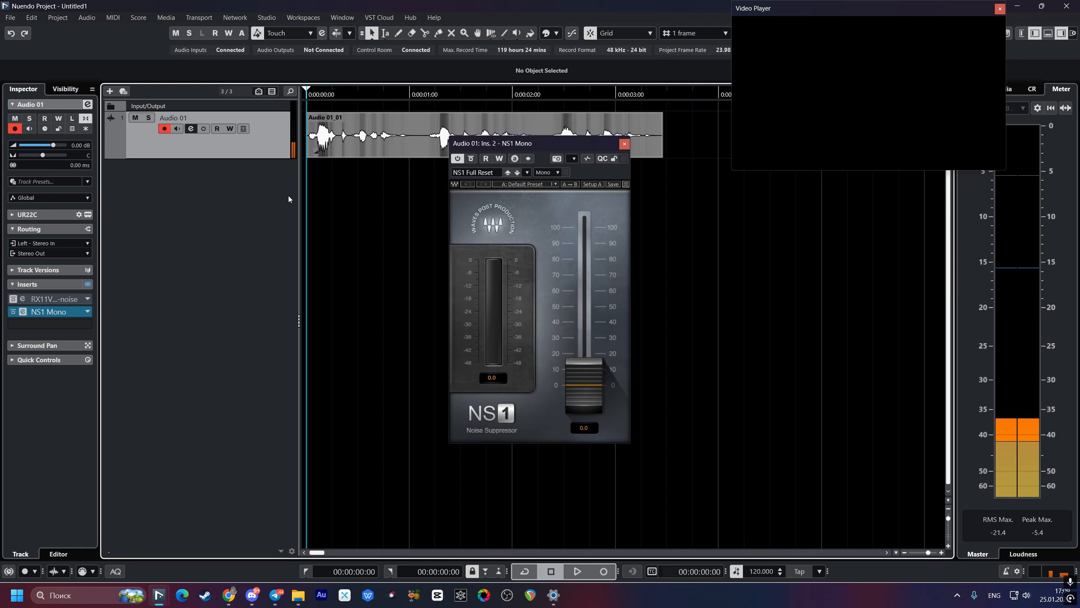
Step: Raise the NS1 suppression fader to 7.5 while playing the voice clip
{"action": "left_click_drag", "start_coordinate": [589, 398], "coordinate": [588, 389]}
{"action": "key", "text": "space"}
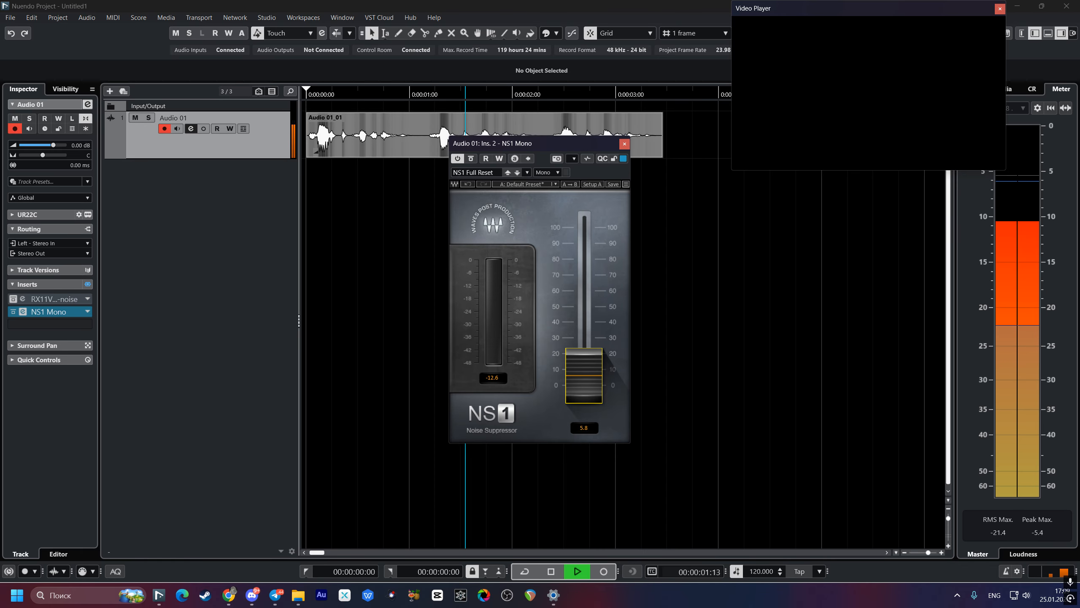
{"action": "left_click_drag", "start_coordinate": [589, 388], "coordinate": [588, 386]}
{"action": "key", "text": "space"}
{"action": "key", "text": "space"}
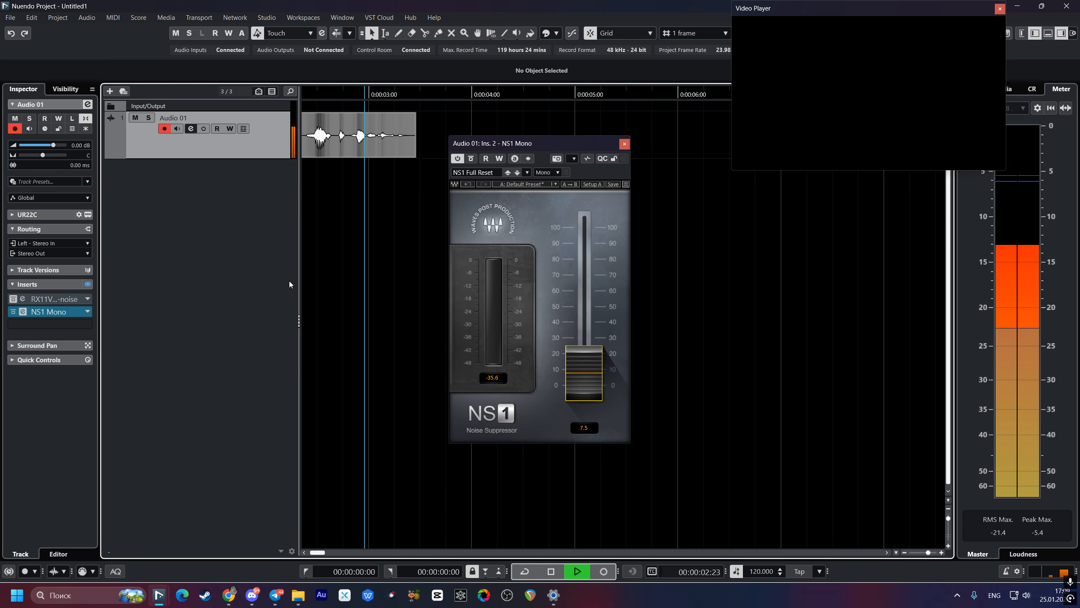
Step: Play the voice clip twice from the project start to check the NS1 suppression at 7.5
{"action": "key", "text": "space"}
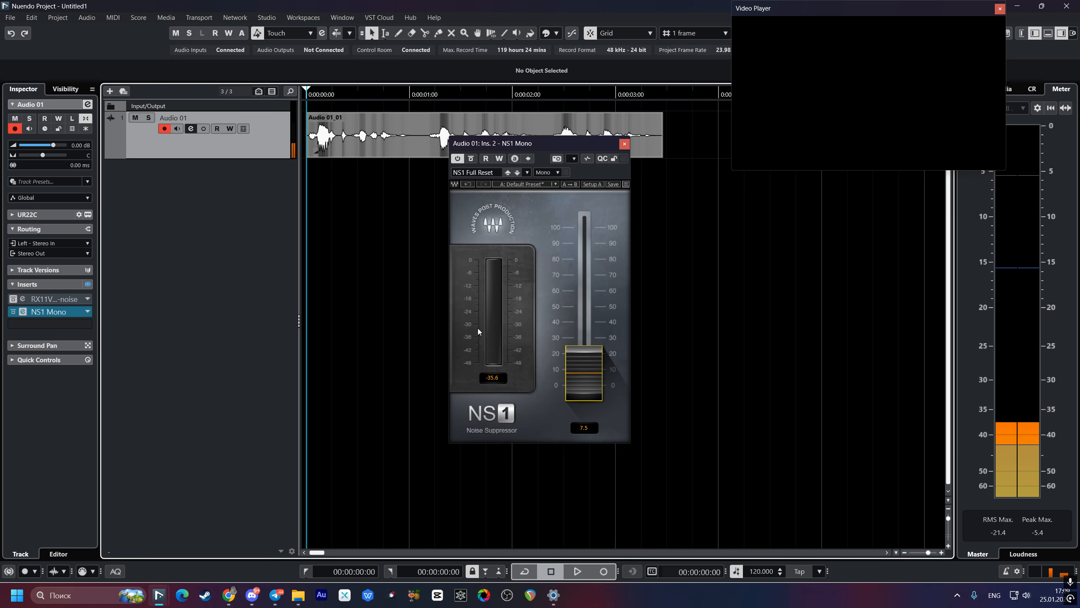
{"action": "key", "text": "space"}
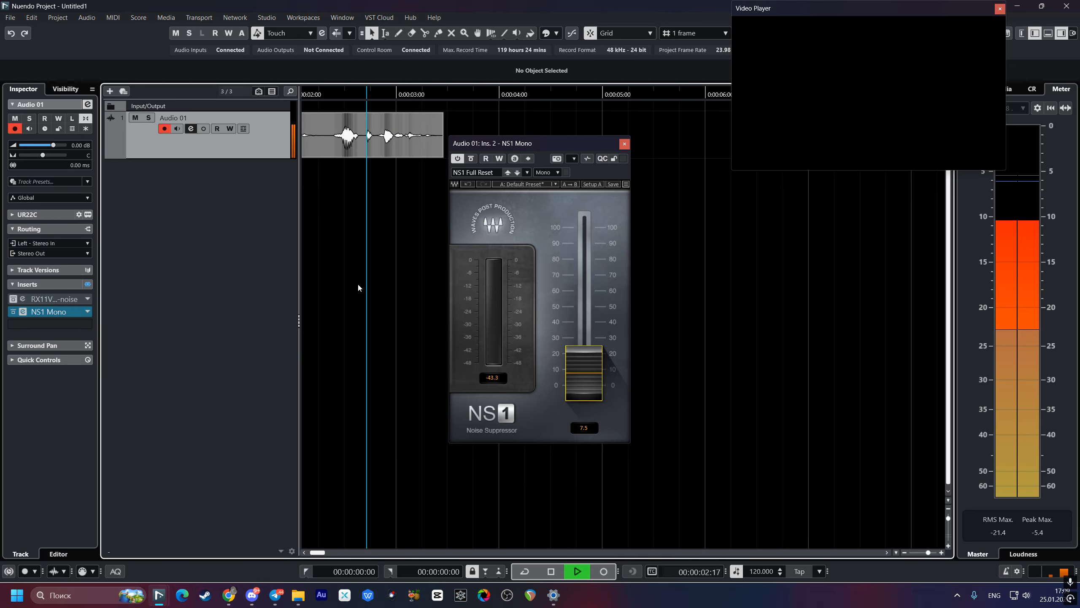
{"action": "key", "text": "space"}
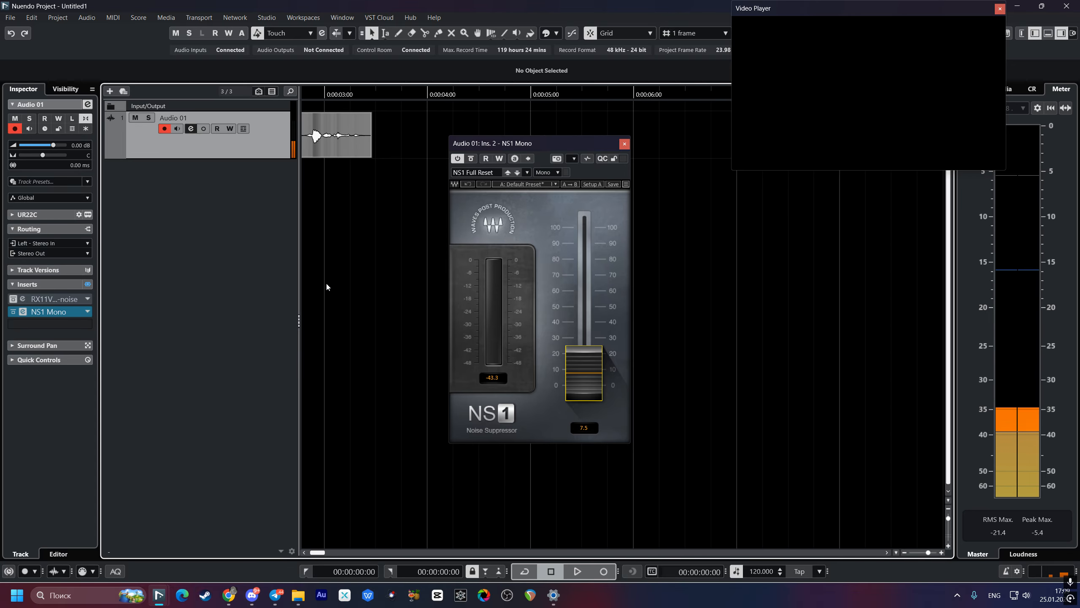